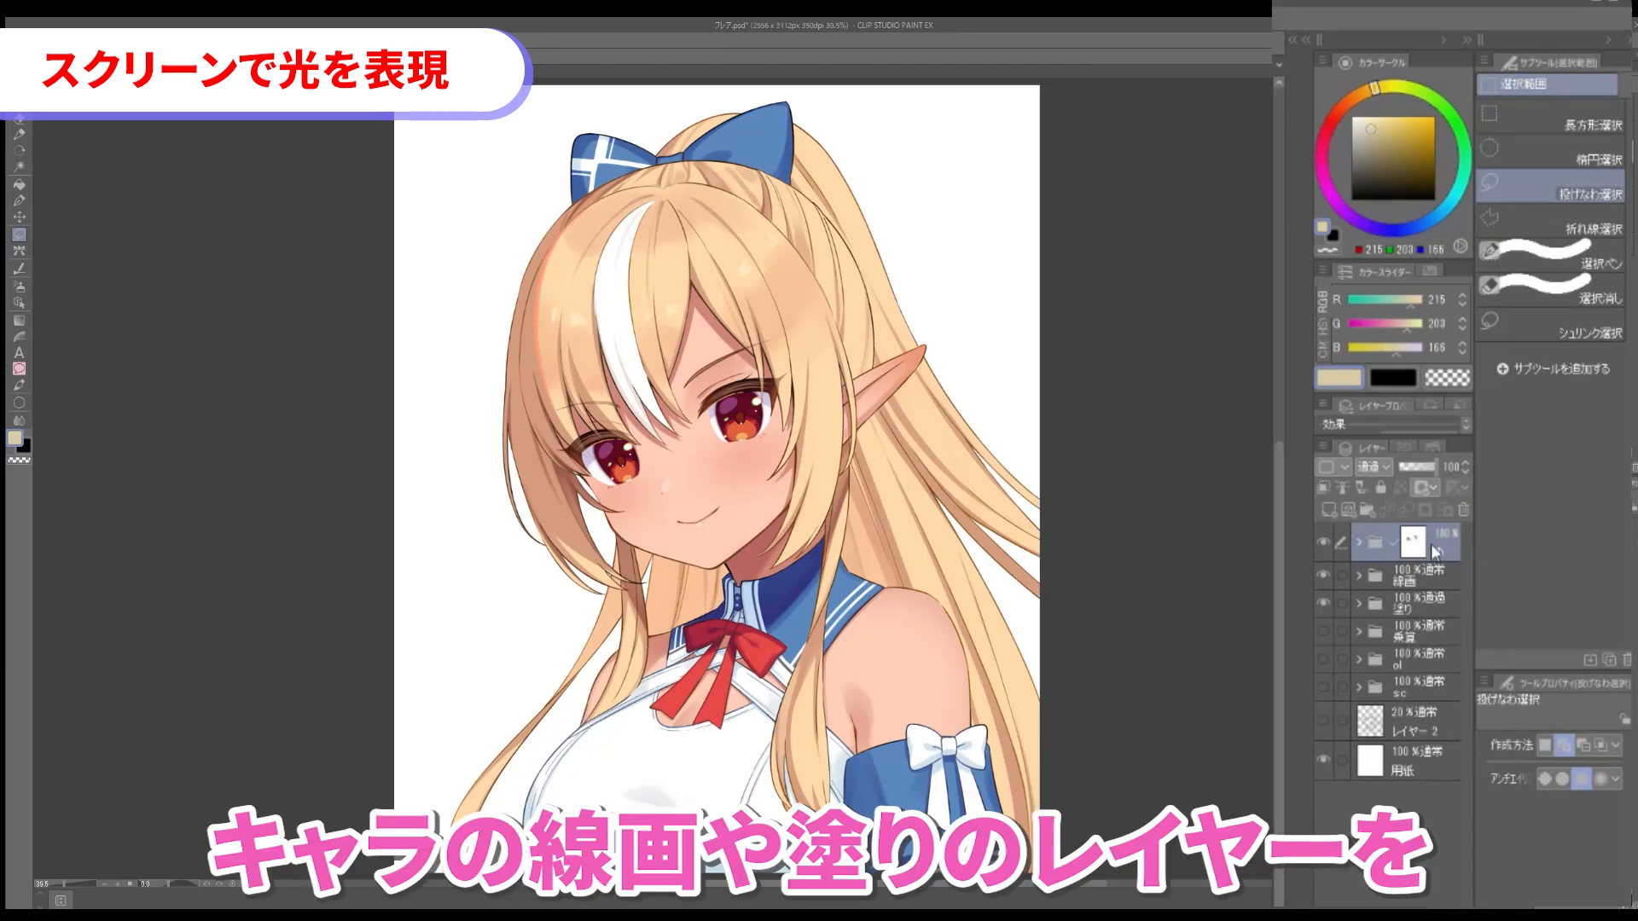
Group the eye, line-art (線画) and painting (塗り) folders of the character into one new folder.
left_click(1367, 510)
left_click(1432, 562)
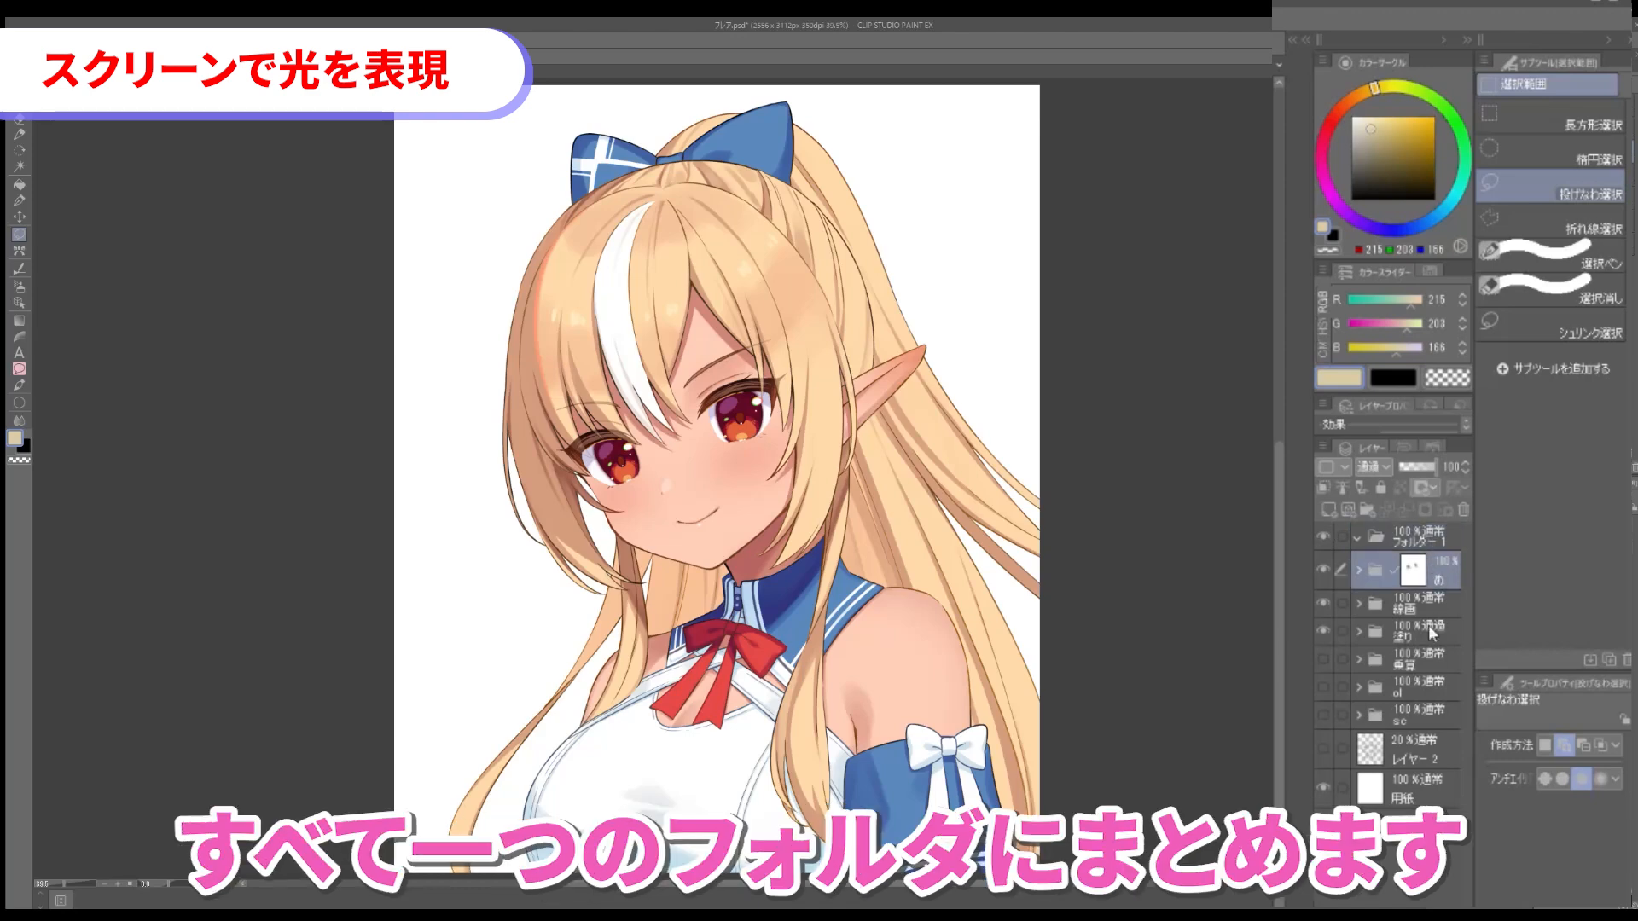
left_click(1429, 624, "shift")
left_click_drag(1436, 573, 1426, 521)
left_click(1358, 536)
Create a merged copy of the character folder and hide the original unmerged folder.
key("shift+alt+e")
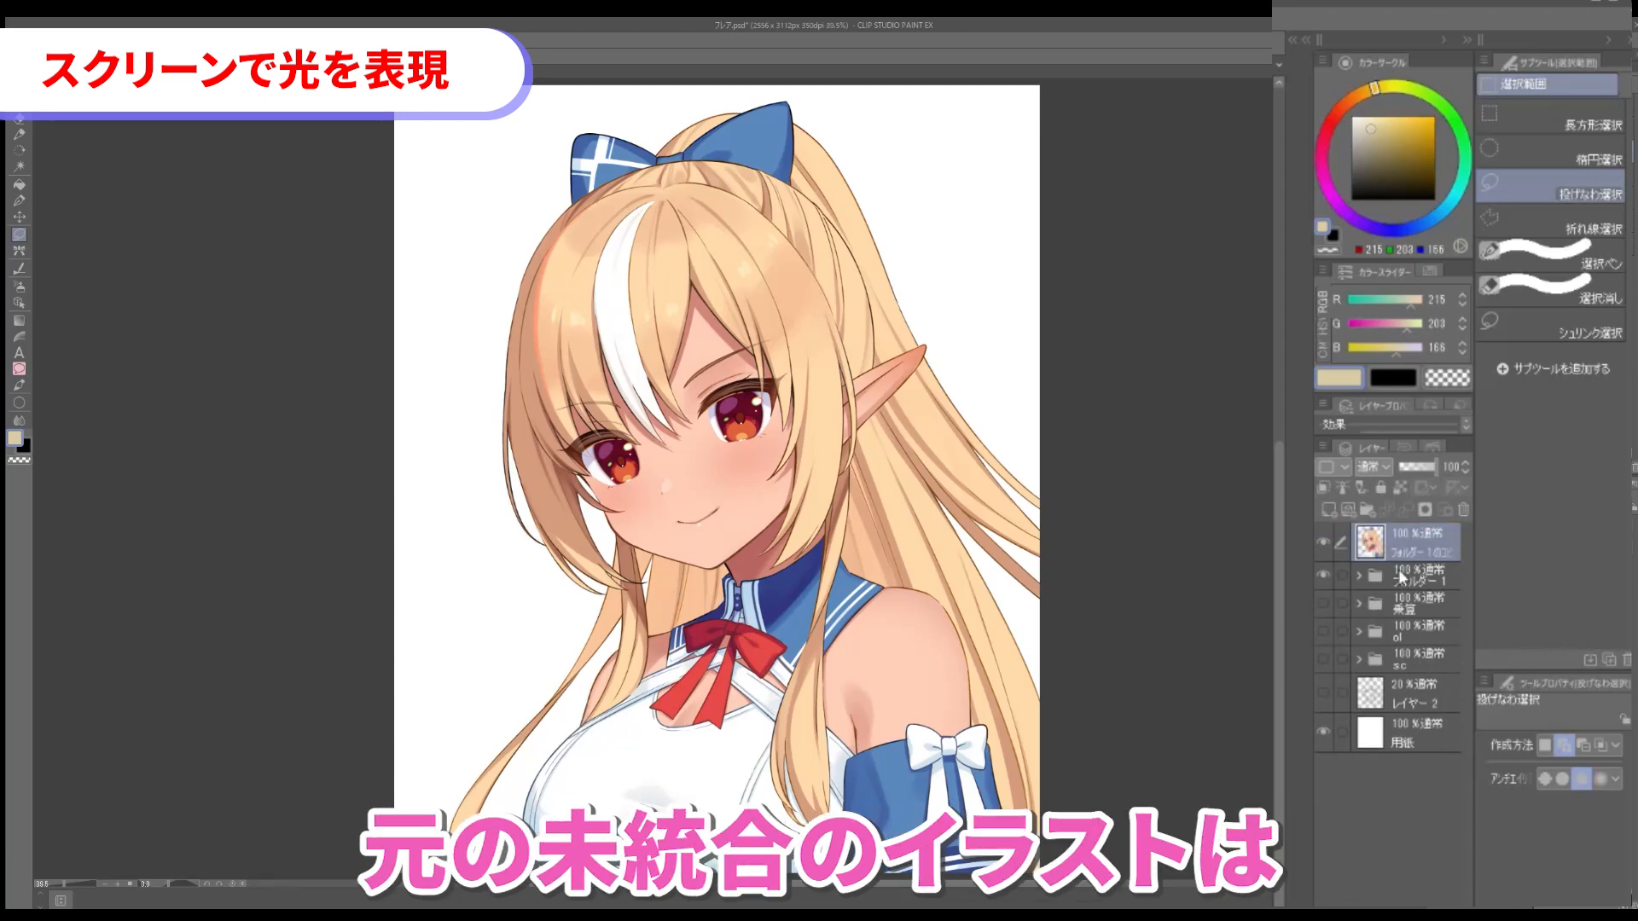
left_click(1322, 570)
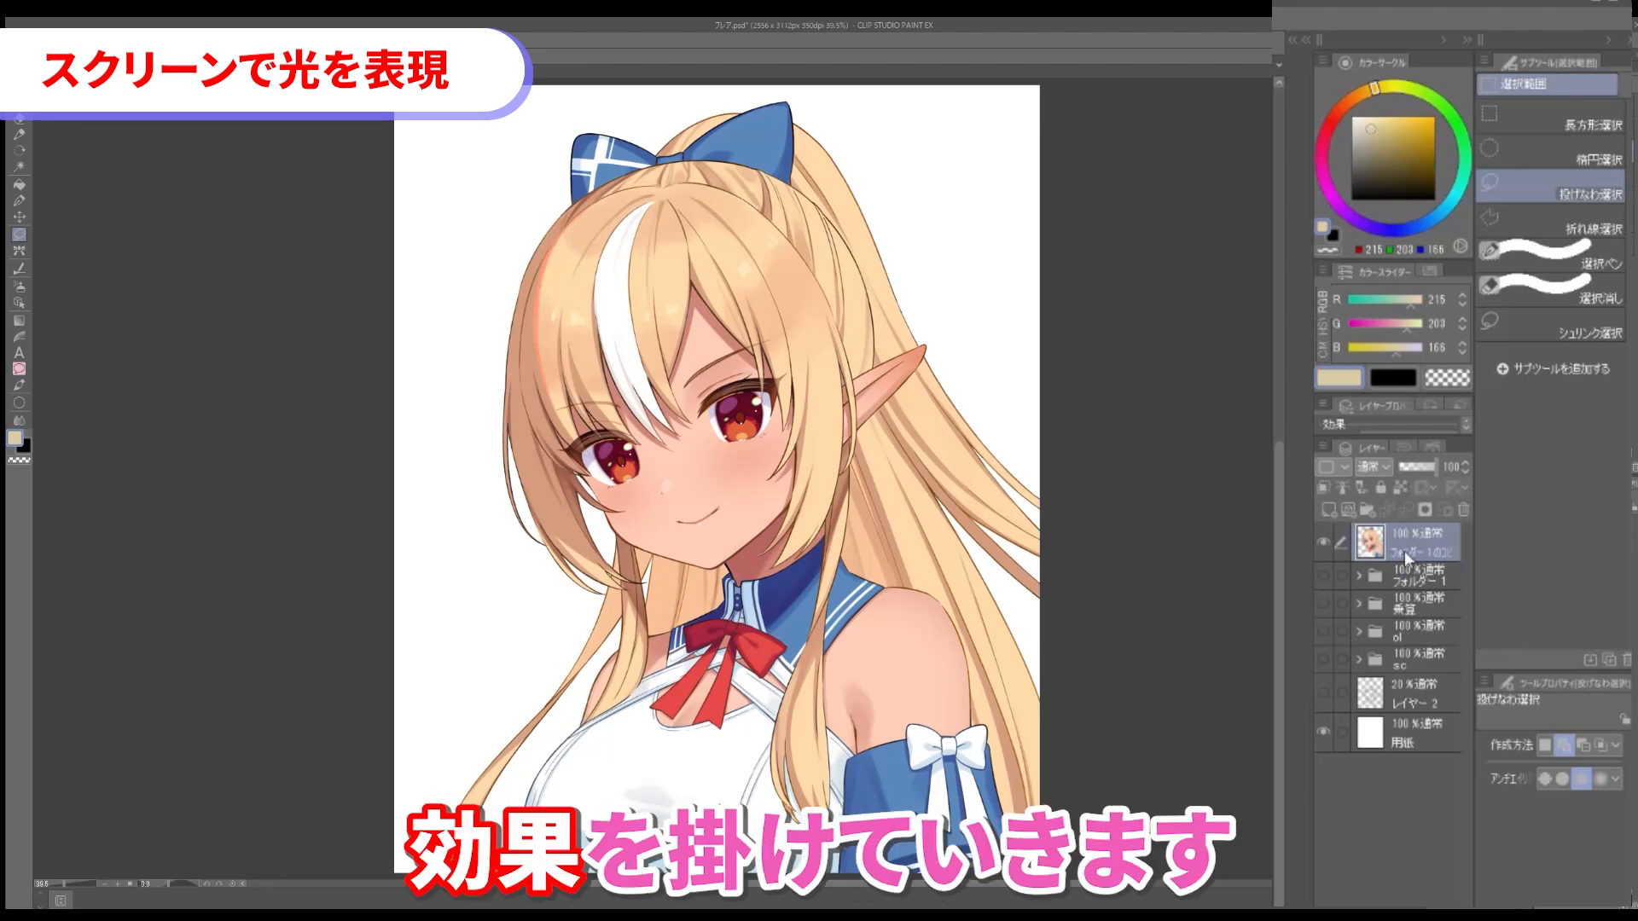
Add a new layer in Screen mode above the merged character for painting light with the soft airbrush.
key("b")
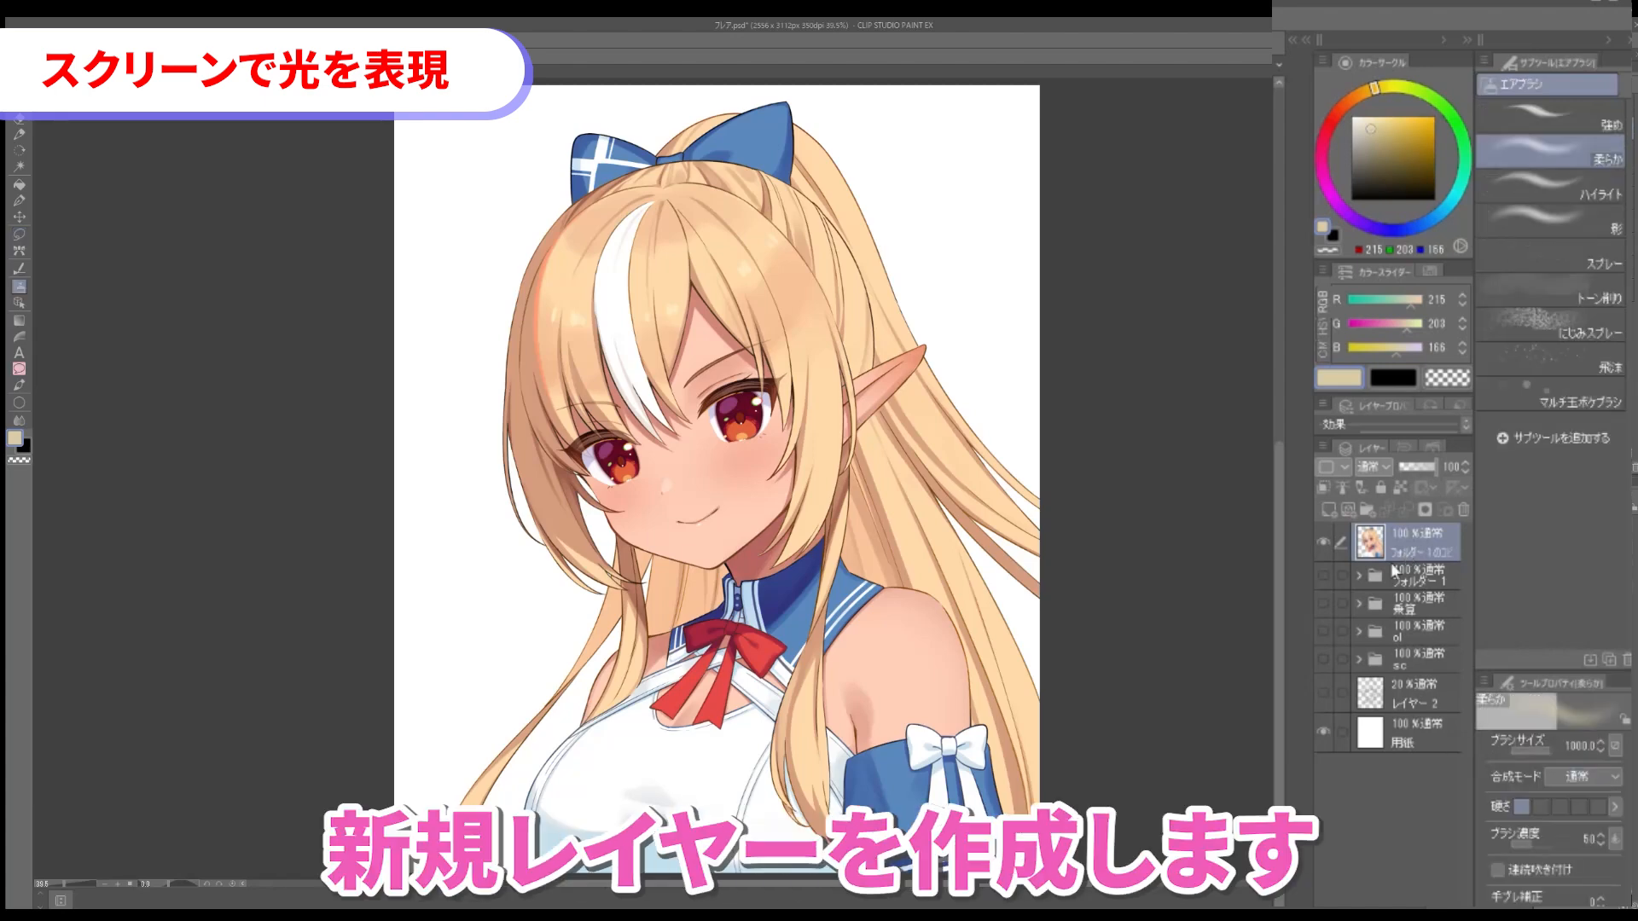
left_click(1328, 510)
left_click(1374, 464)
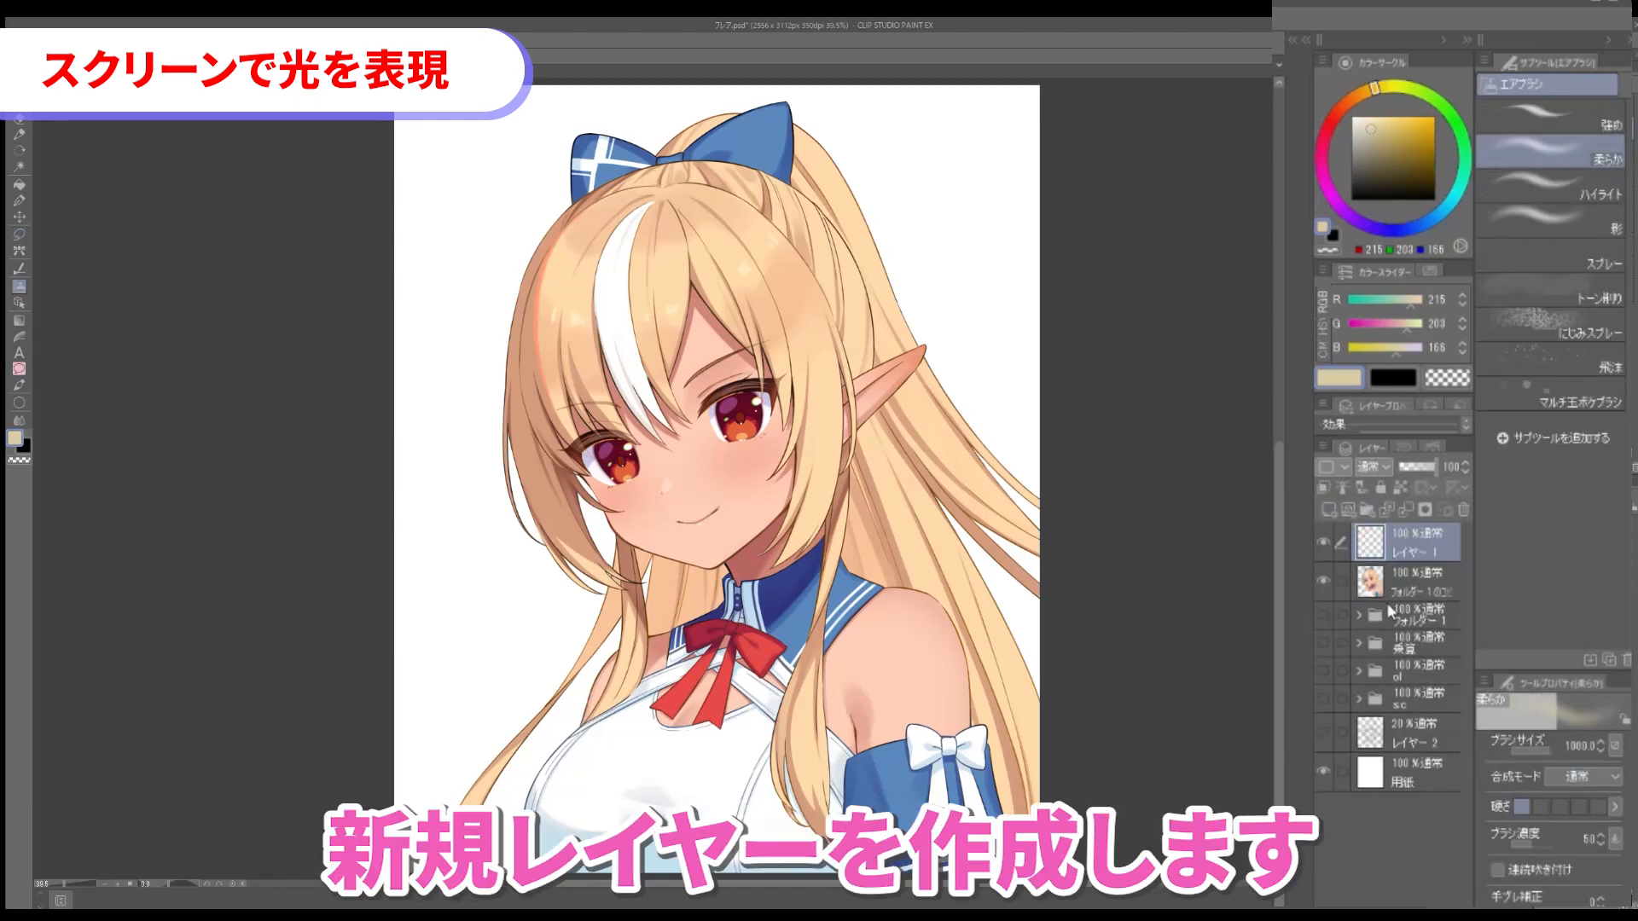
left_click(1388, 610)
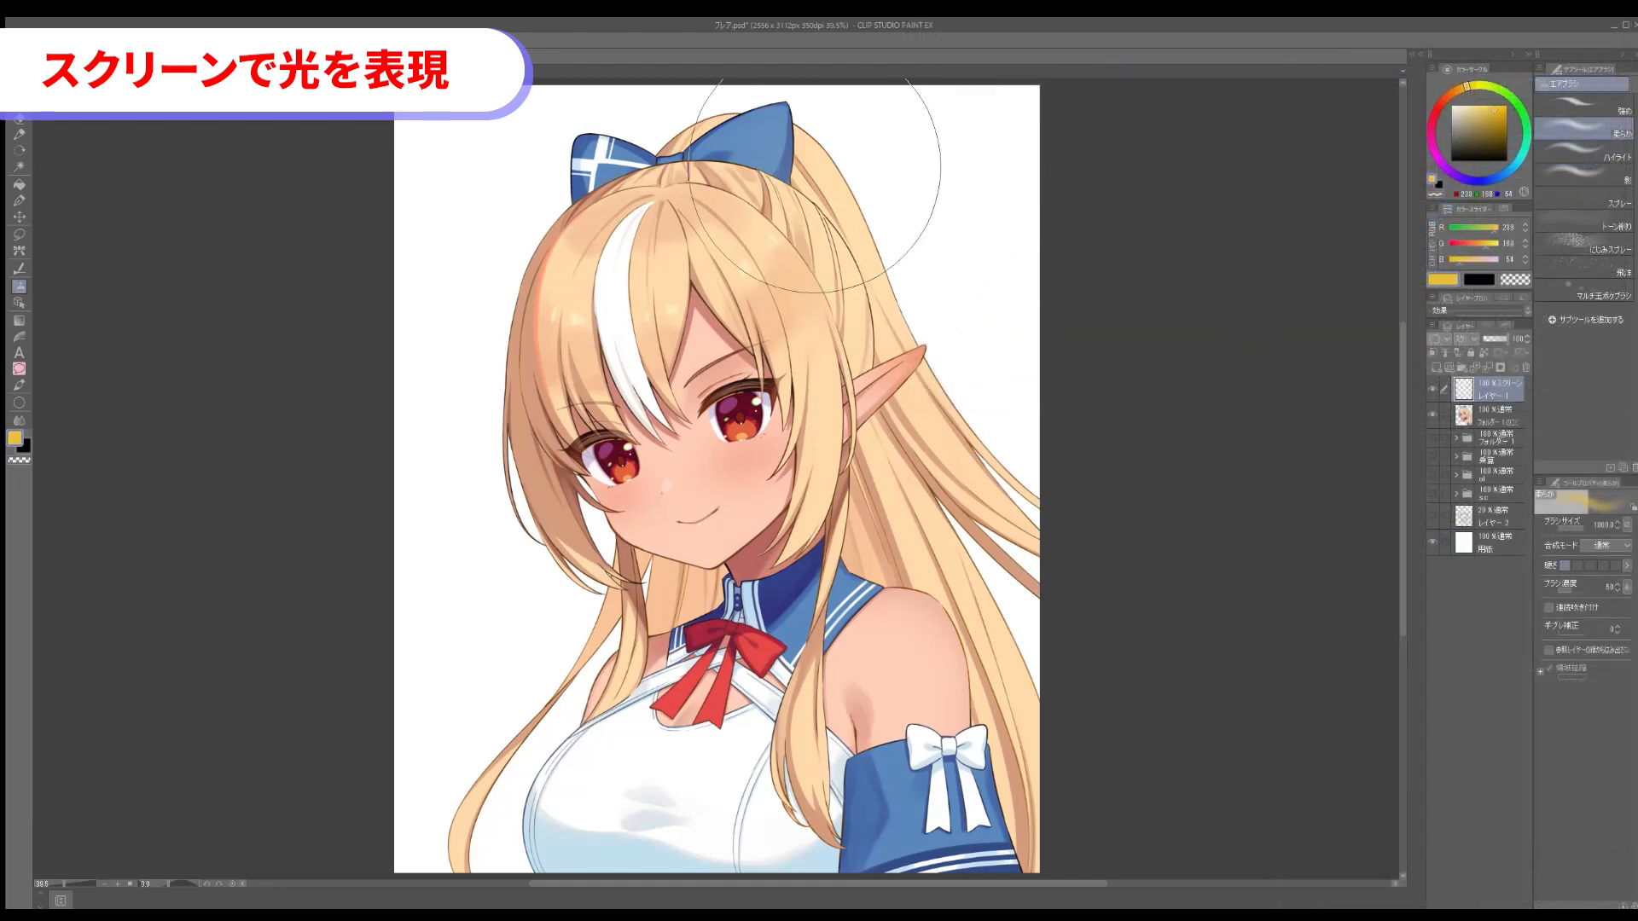
Airbrush a wide orange-yellow glow across the top of the head and the ponytail, reducing the brush size.
mouse_move(714, 237)
left_mouse_down()
mouse_move(870, 310)
mouse_move(862, 264)
mouse_move(722, 150)
mouse_move(701, 168)
mouse_move(822, 253)
mouse_move(840, 218)
mouse_move(865, 328)
mouse_move(825, 298)
mouse_move(839, 237)
mouse_move(826, 309)
mouse_move(769, 326)
mouse_move(845, 260)
mouse_move(891, 305)
mouse_move(836, 269)
mouse_move(852, 247)
mouse_move(881, 308)
mouse_move(864, 275)
mouse_move(873, 238)
left_mouse_up()
key("bracketleft")
key("bracketleft")
key("bracketleft")
key("bracketleft")
key("bracketleft")
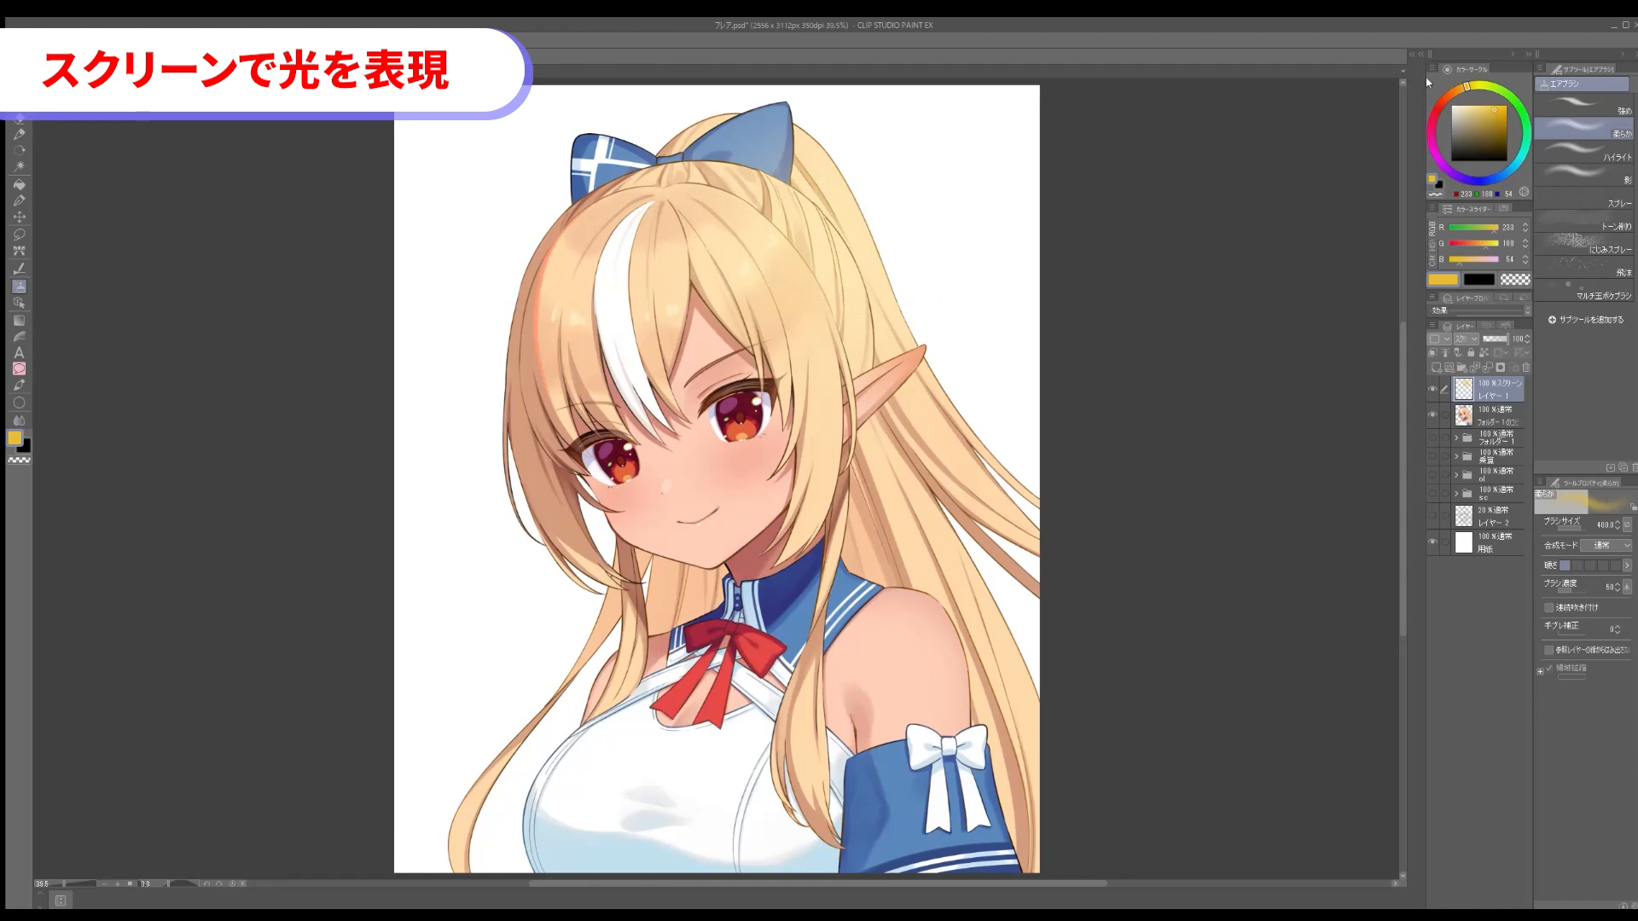
Adjust the yellow and spray a broader glow over the hair bow and crown with a larger airbrush.
left_click(1471, 110)
key("bracketright")
key("bracketright")
key("bracketright")
mouse_move(766, 191)
left_mouse_down()
mouse_move(825, 243)
mouse_move(804, 171)
mouse_move(822, 266)
mouse_move(709, 208)
mouse_move(776, 256)
mouse_move(838, 199)
mouse_move(912, 360)
mouse_move(1023, 469)
mouse_move(870, 460)
mouse_move(760, 211)
mouse_move(719, 237)
left_mouse_up()
Spray a small glow of lighter yellow onto the bangs with a smaller airbrush.
key("bracketleft")
key("bracketleft")
key("bracketleft")
key("bracketleft")
left_click(1489, 110)
mouse_move(738, 324)
left_mouse_down()
mouse_move(698, 294)
mouse_move(670, 313)
mouse_move(756, 288)
left_mouse_up()
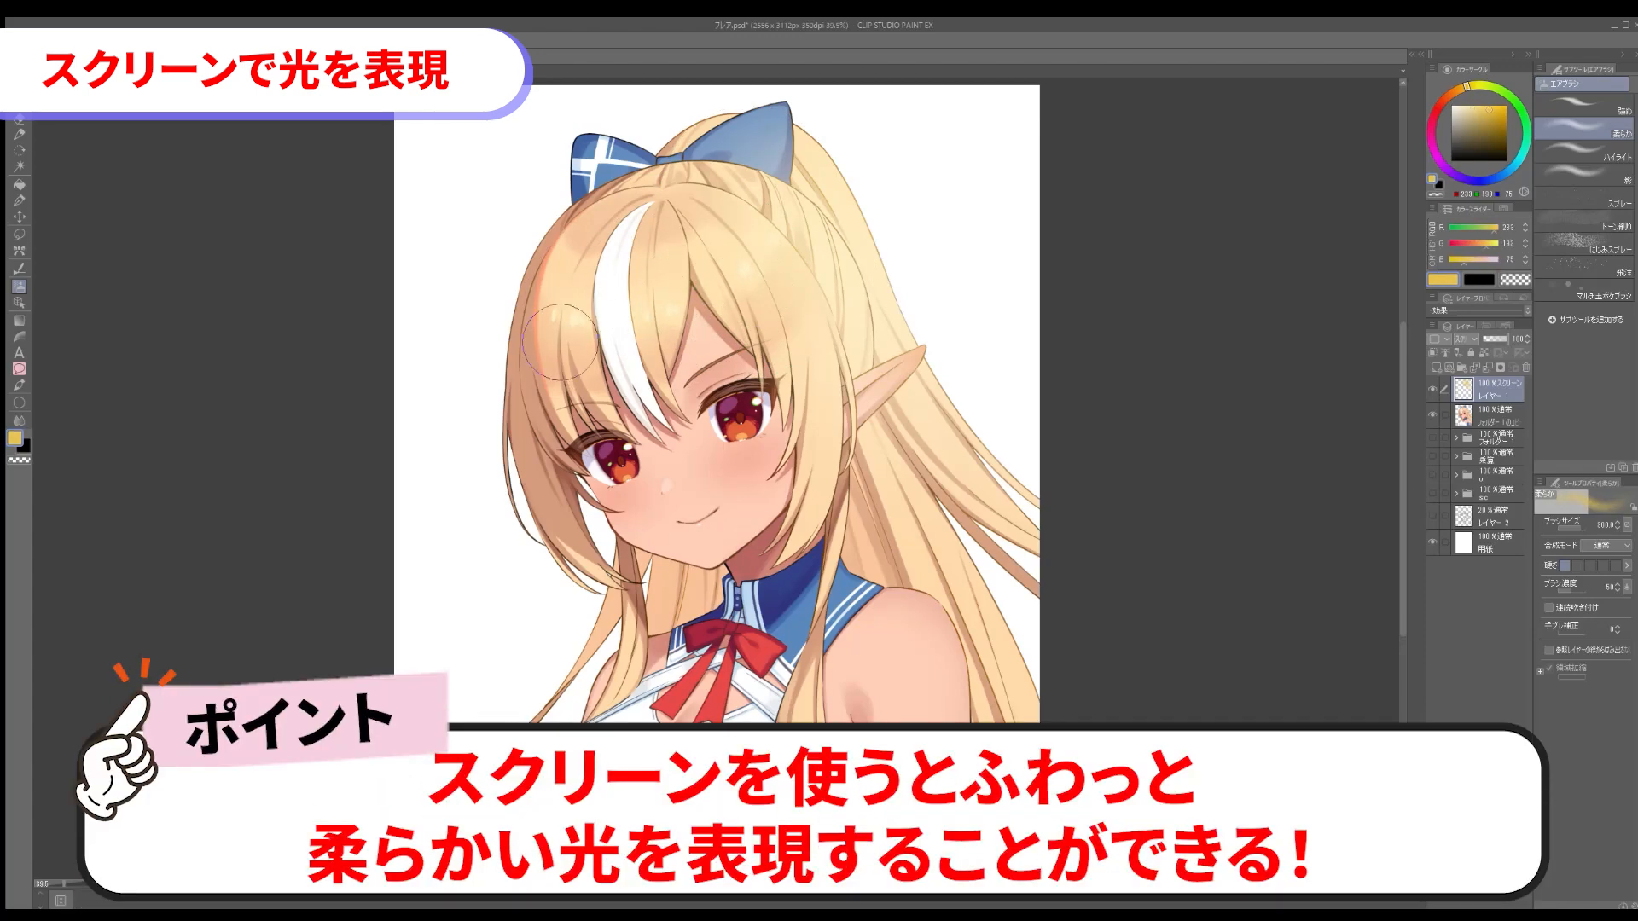
Airbrush salmon-pink and pale yellow light softly over the arm, outfit and hair on the Screen layer.
key("bracketright")
key("bracketright")
left_click(1452, 99)
left_click(1474, 106)
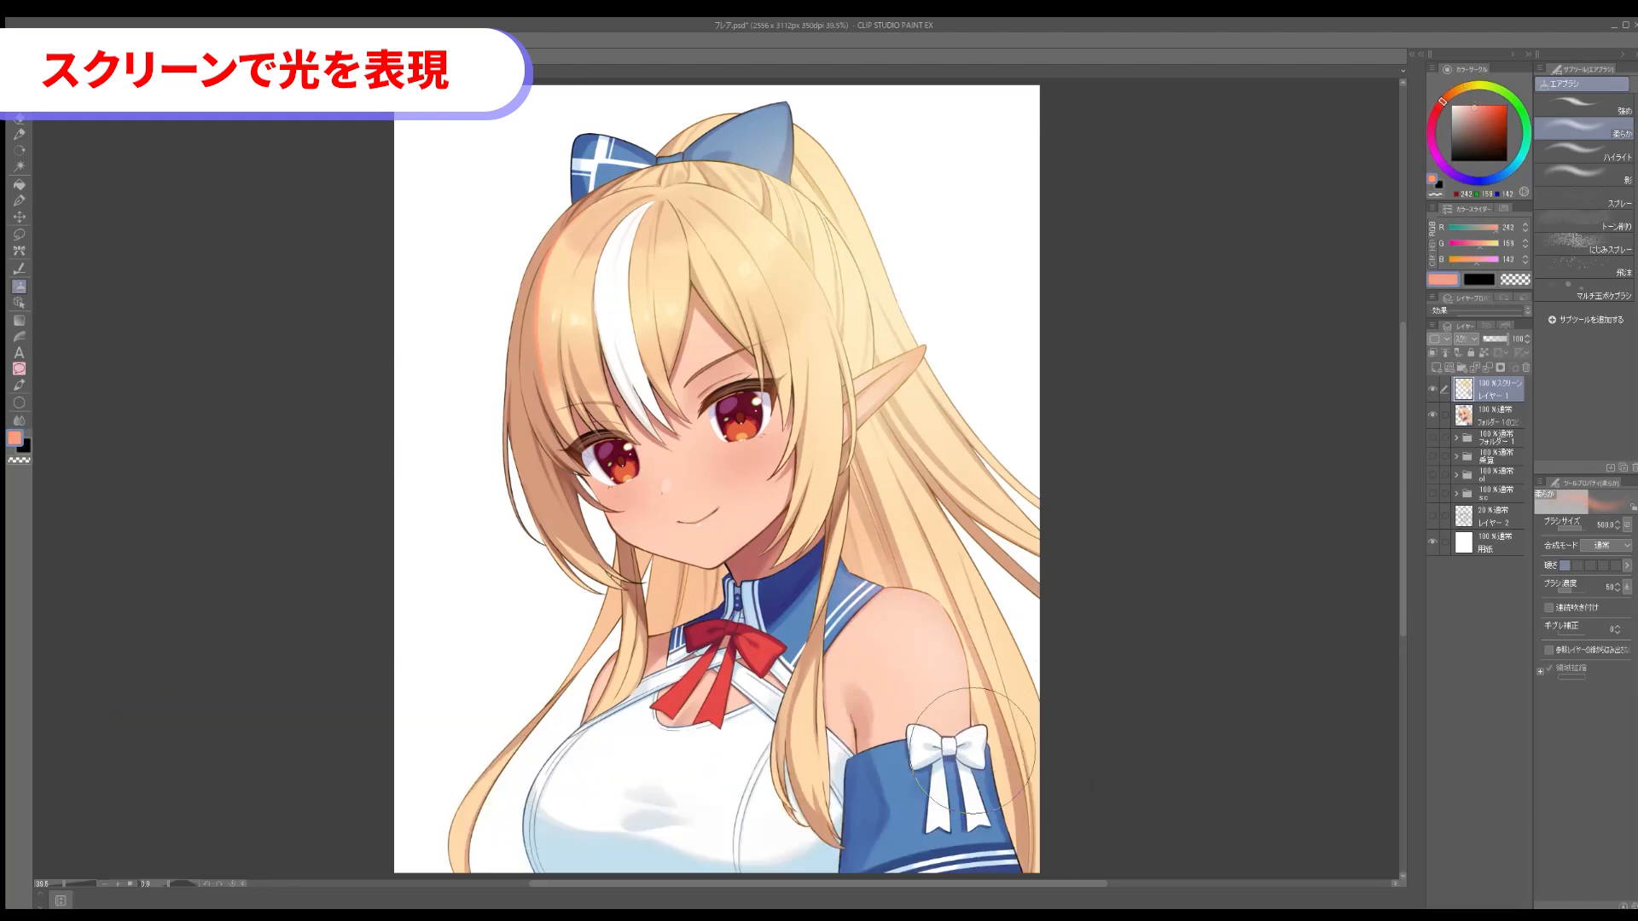
left_click(1465, 86)
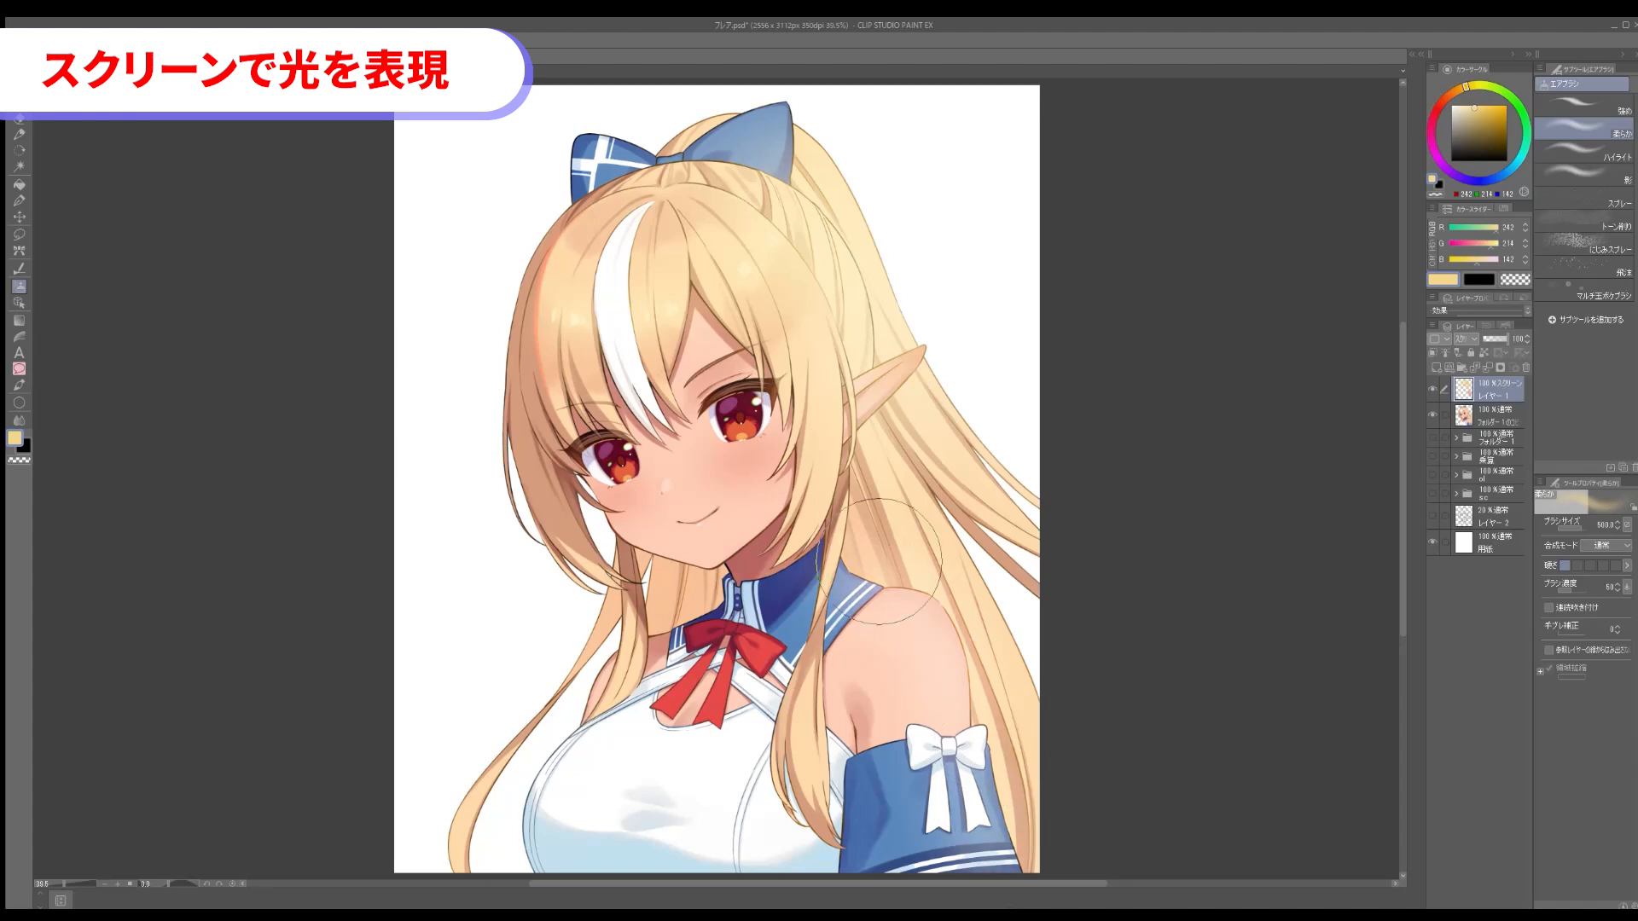
mouse_move(645, 753)
left_mouse_down()
mouse_move(788, 815)
mouse_move(963, 513)
mouse_move(898, 364)
mouse_move(735, 190)
left_mouse_up()
key("c")
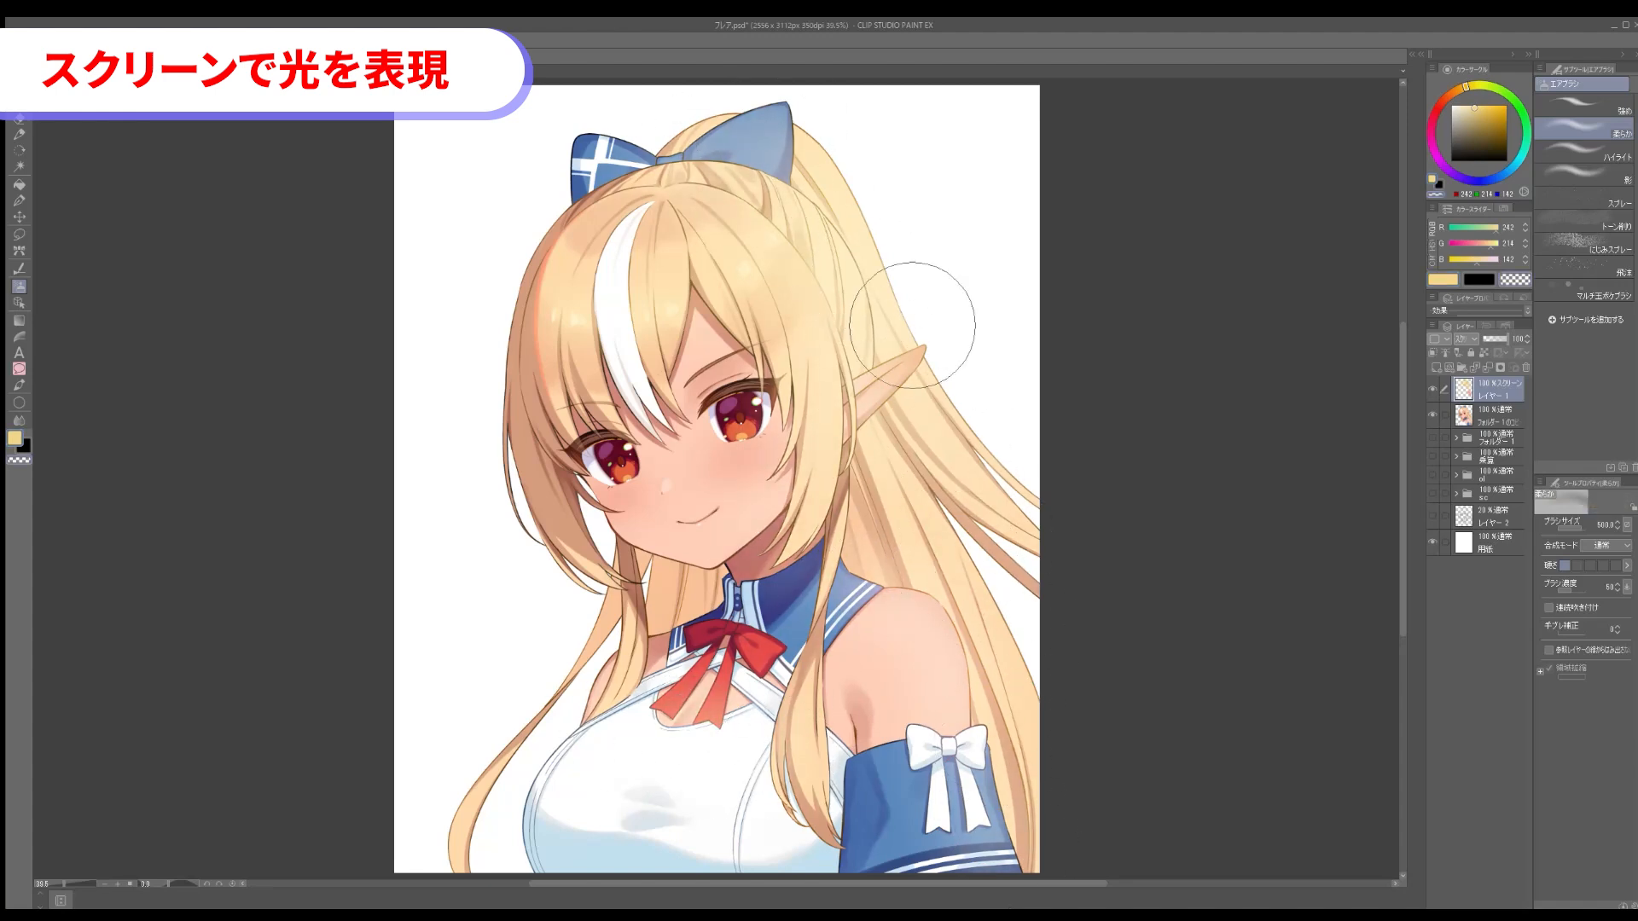
Set up a second Screen layer for the light and show the sc background folder.
left_click(1464, 339)
left_click(1460, 352)
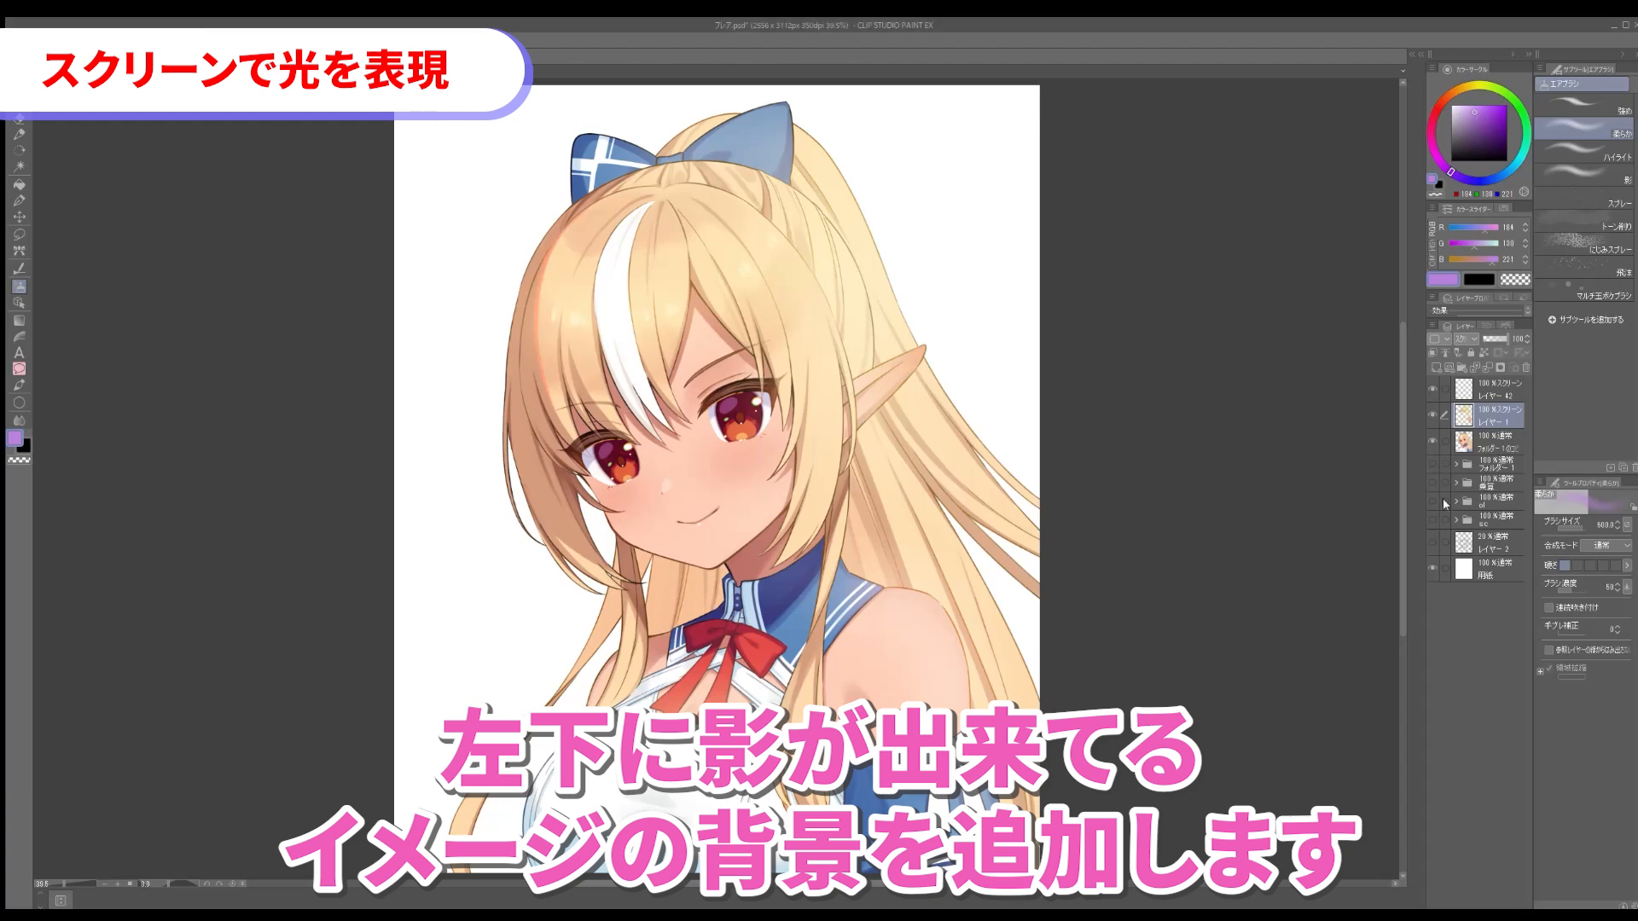
left_click(1434, 517)
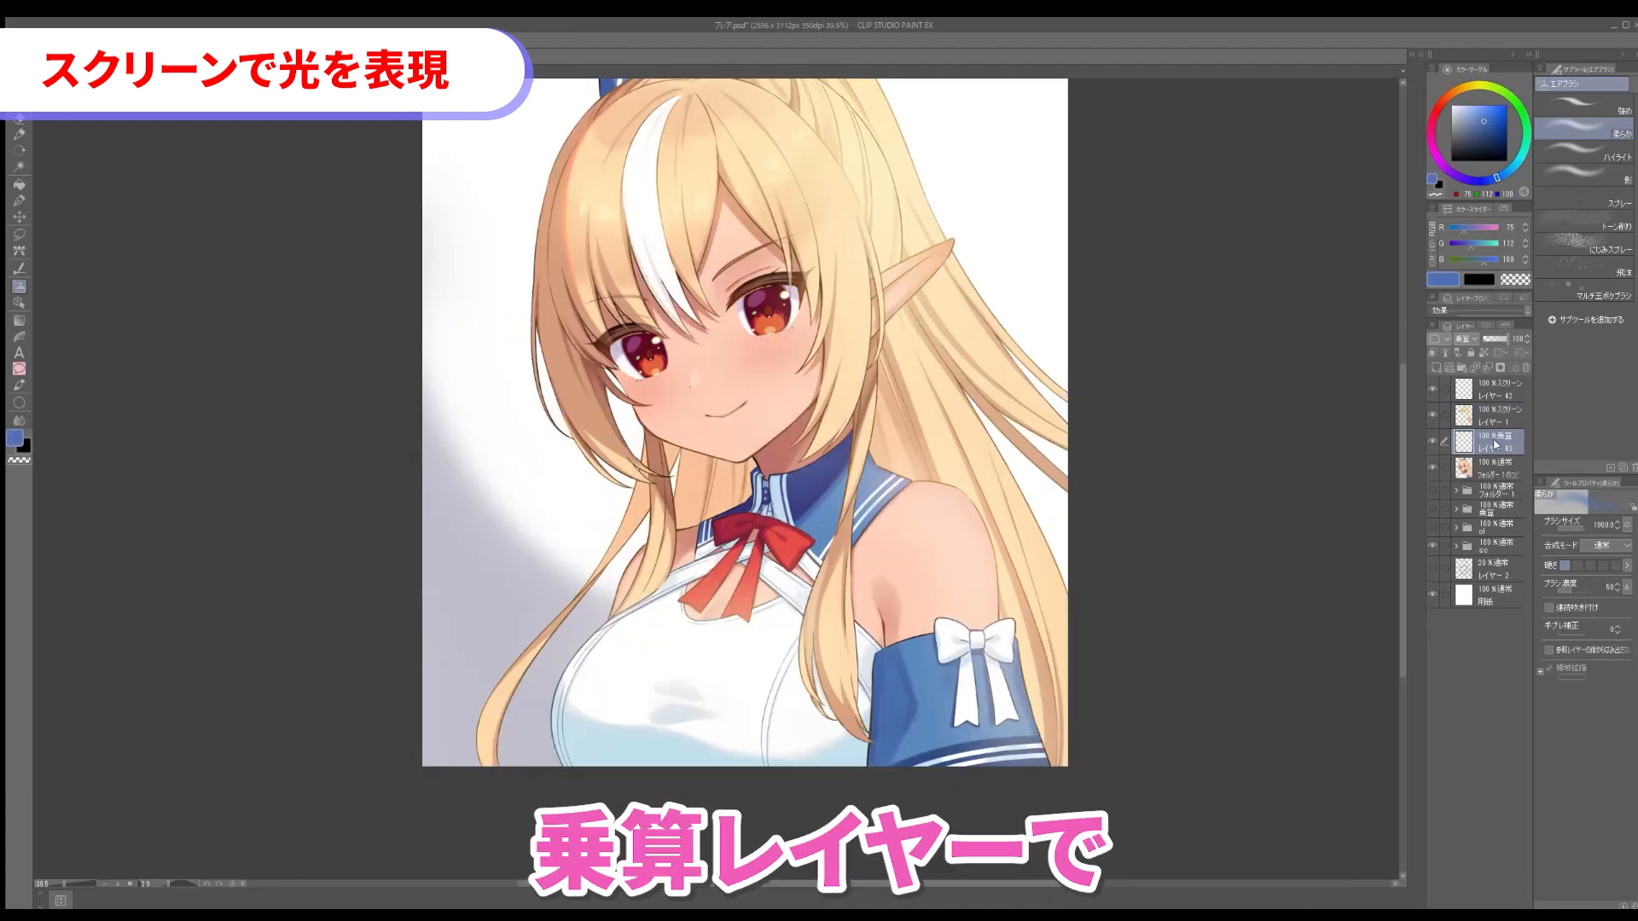
Clip the Multiply layer to the merged character and airbrush a soft blue shadow over the chest and lower hair strand.
key("ctrl+alt+g")
mouse_move(724, 686)
left_mouse_down()
mouse_move(617, 678)
mouse_move(709, 646)
left_mouse_up()
key("bracketleft")
key("bracketleft")
key("bracketleft")
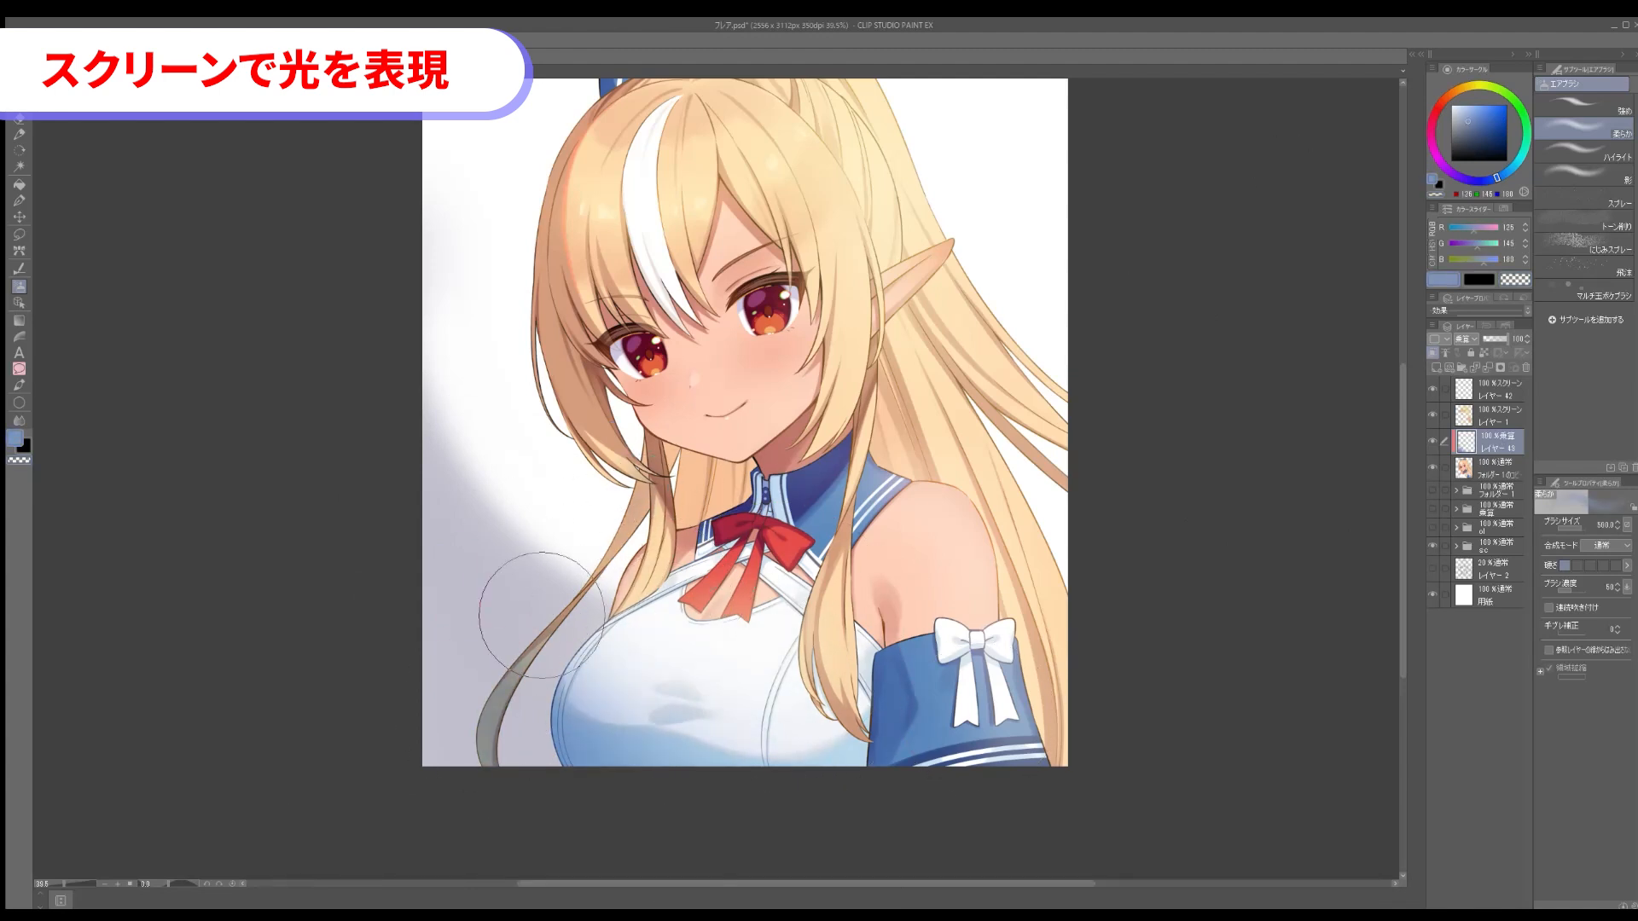
key("bracketright")
key("bracketright")
key("bracketright")
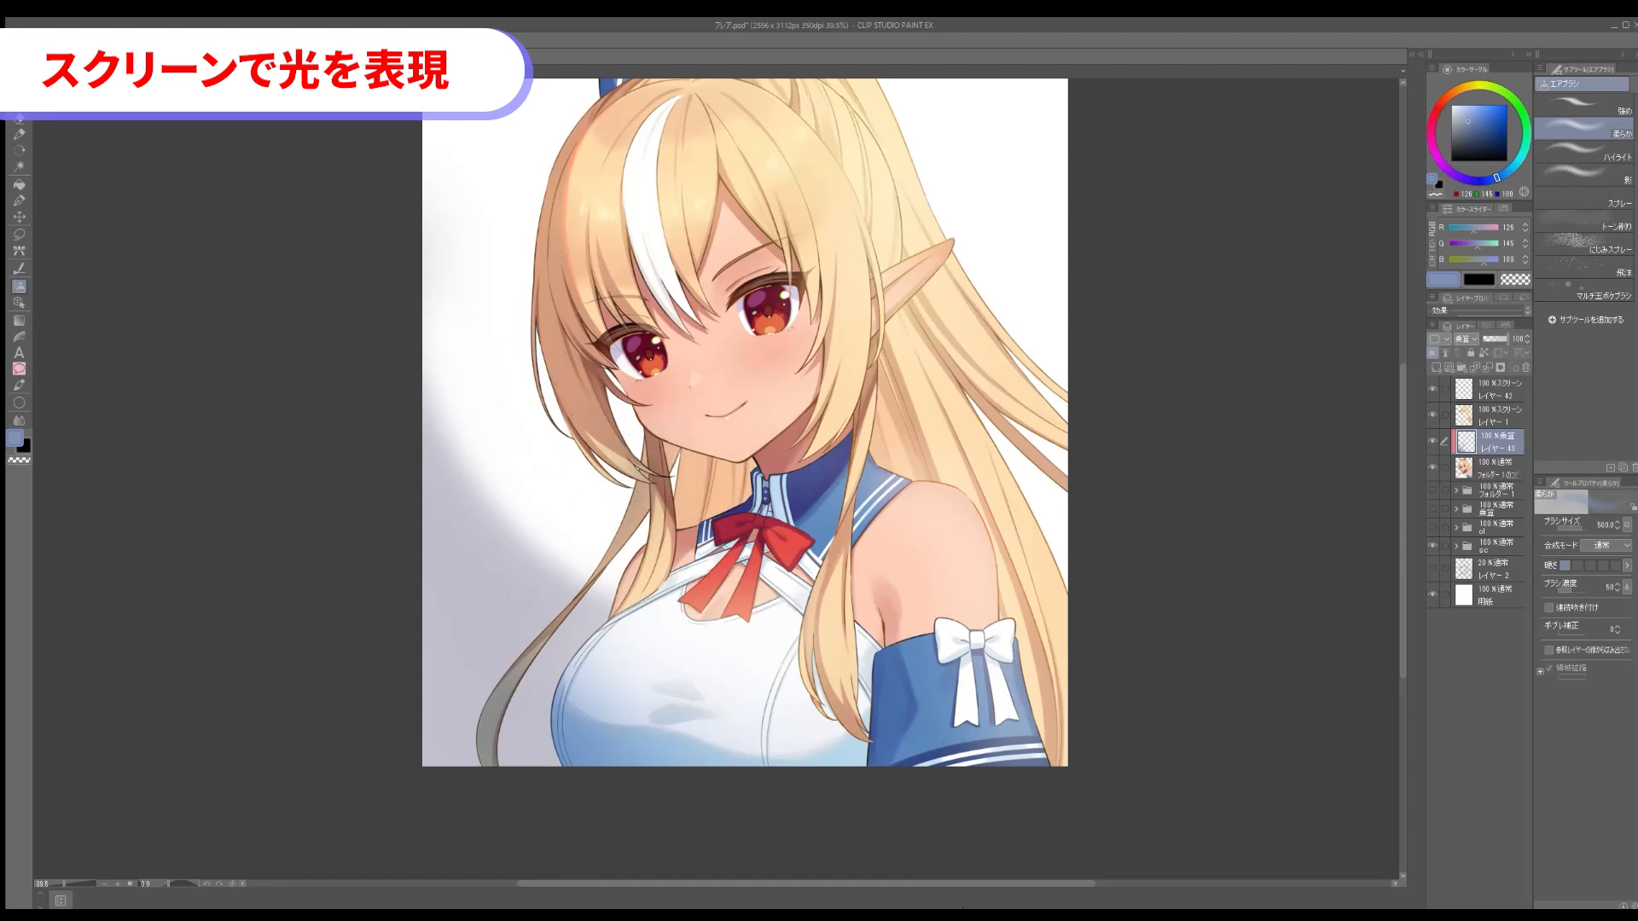
Add a clipped Multiply layer above the merged character and fill it entirely with dull purple.
left_click_drag(1151, 592, 1179, 698)
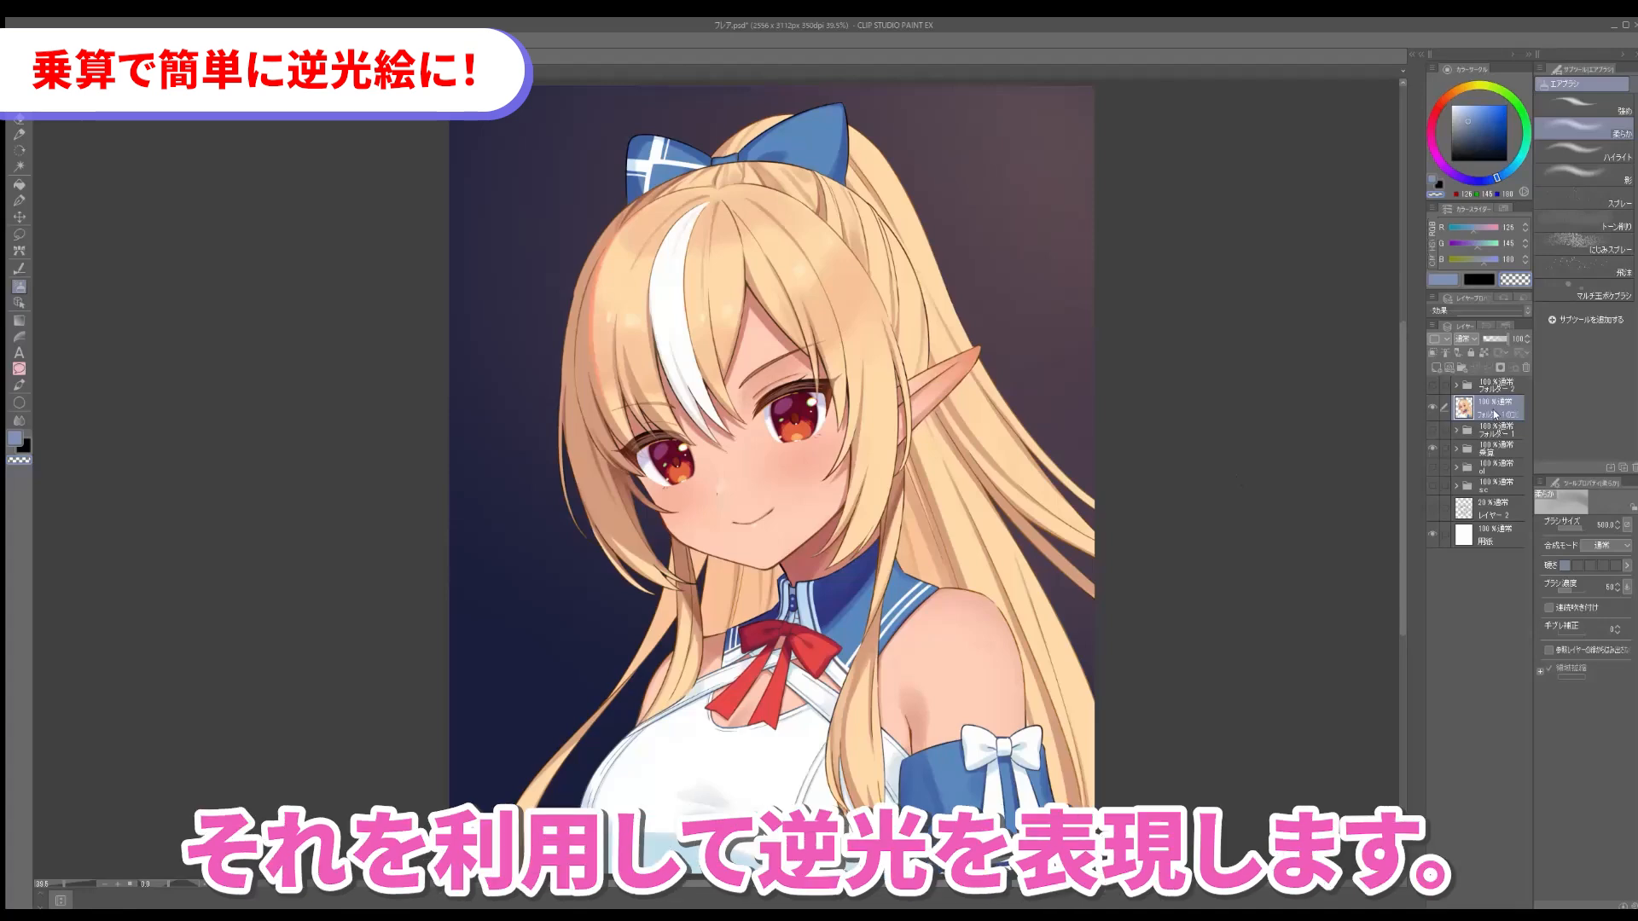
left_click(1435, 367)
left_click(1432, 352)
left_click(1465, 339)
left_click(1466, 375)
left_click(1457, 175)
left_click(1466, 133)
key("alt+Delete")
Erase the purple shade along the ponytail's outer edge with the watercolour brush in transparent colour, undoing one oversized stroke.
key("b")
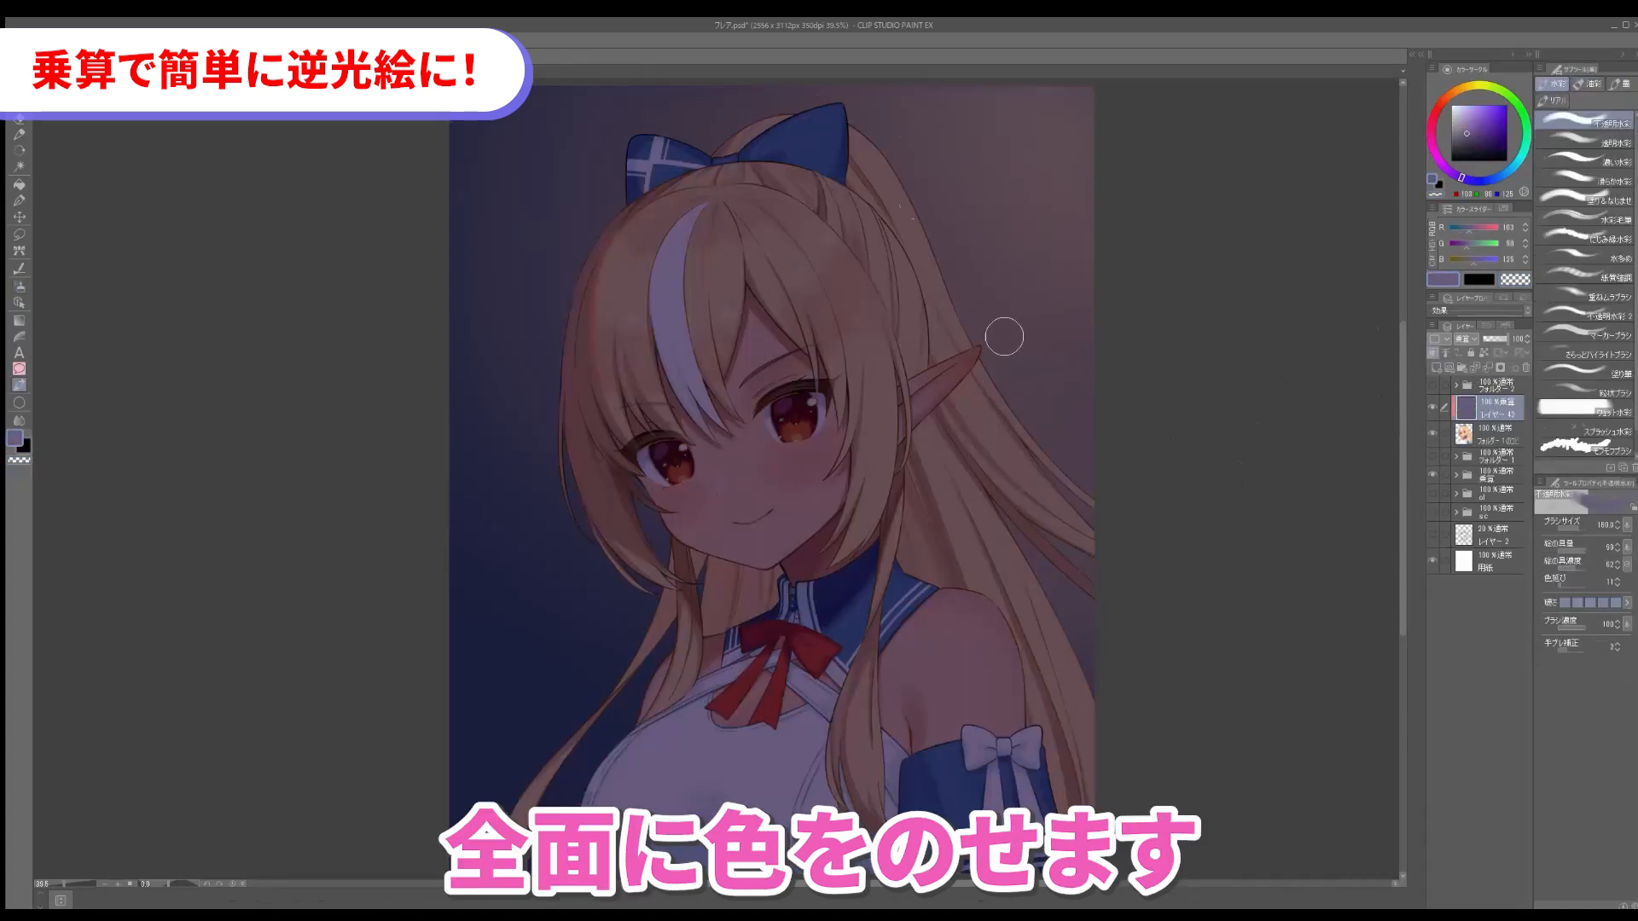
key("c")
left_click_drag(921, 229, 1076, 488)
mouse_move(940, 240)
left_mouse_down()
mouse_move(751, 123)
mouse_move(1118, 506)
left_mouse_up()
key("bracketright")
key("bracketright")
key("bracketright")
left_click_drag(858, 149, 1077, 512)
key("ctrl+z")
mouse_move(947, 328)
left_mouse_down()
mouse_move(1076, 520)
mouse_move(1024, 537)
mouse_move(1081, 716)
left_mouse_up()
Erase the purple shade along the shoulder and the blue sleeve with a smaller brush, undoing one stray stroke.
key("bracketleft")
key("bracketleft")
key("bracketleft")
mouse_move(926, 601)
left_mouse_down()
mouse_move(997, 656)
mouse_move(970, 652)
mouse_move(933, 565)
left_mouse_up()
key("ctrl+z")
key("b")
key("c")
mouse_move(981, 700)
left_mouse_down()
mouse_move(955, 636)
mouse_move(1042, 764)
mouse_move(1070, 849)
left_mouse_up()
key("c")
key("b")
key("c")
Refine the backlight on the outer arm and the white sleeve bow.
mouse_move(1028, 648)
left_mouse_down()
mouse_move(1052, 740)
mouse_move(998, 810)
left_mouse_up()
key("c")
key("c")
key("c")
key("]")
key("]")
left_click_drag(1013, 735, 1032, 758)
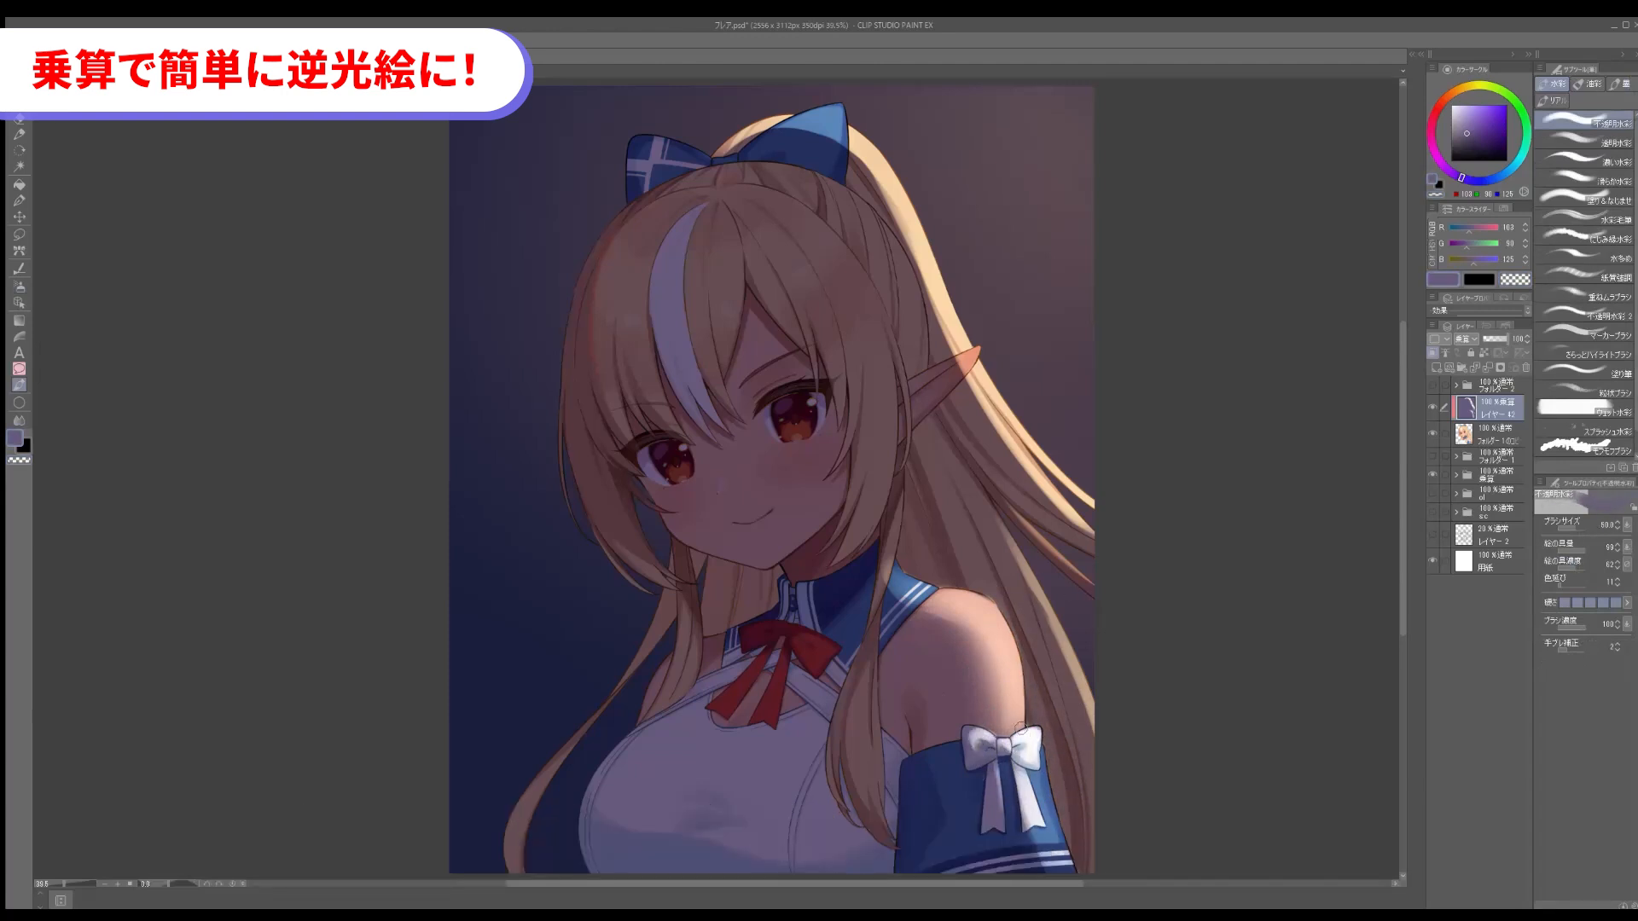
Carve light into the long hair strand in front of the shoulder, alternating between transparent colour and purple.
key("c")
left_click_drag(893, 546, 876, 613)
left_click_drag(900, 490, 874, 708)
mouse_move(876, 619)
left_mouse_down()
mouse_move(882, 789)
mouse_move(866, 695)
left_mouse_up()
key("c")
mouse_move(865, 751)
left_mouse_down()
mouse_move(887, 811)
mouse_move(877, 759)
left_mouse_up()
key("c")
mouse_move(865, 740)
left_mouse_down()
mouse_move(866, 695)
mouse_move(873, 759)
left_mouse_up()
key("c")
key("[")
key("x")
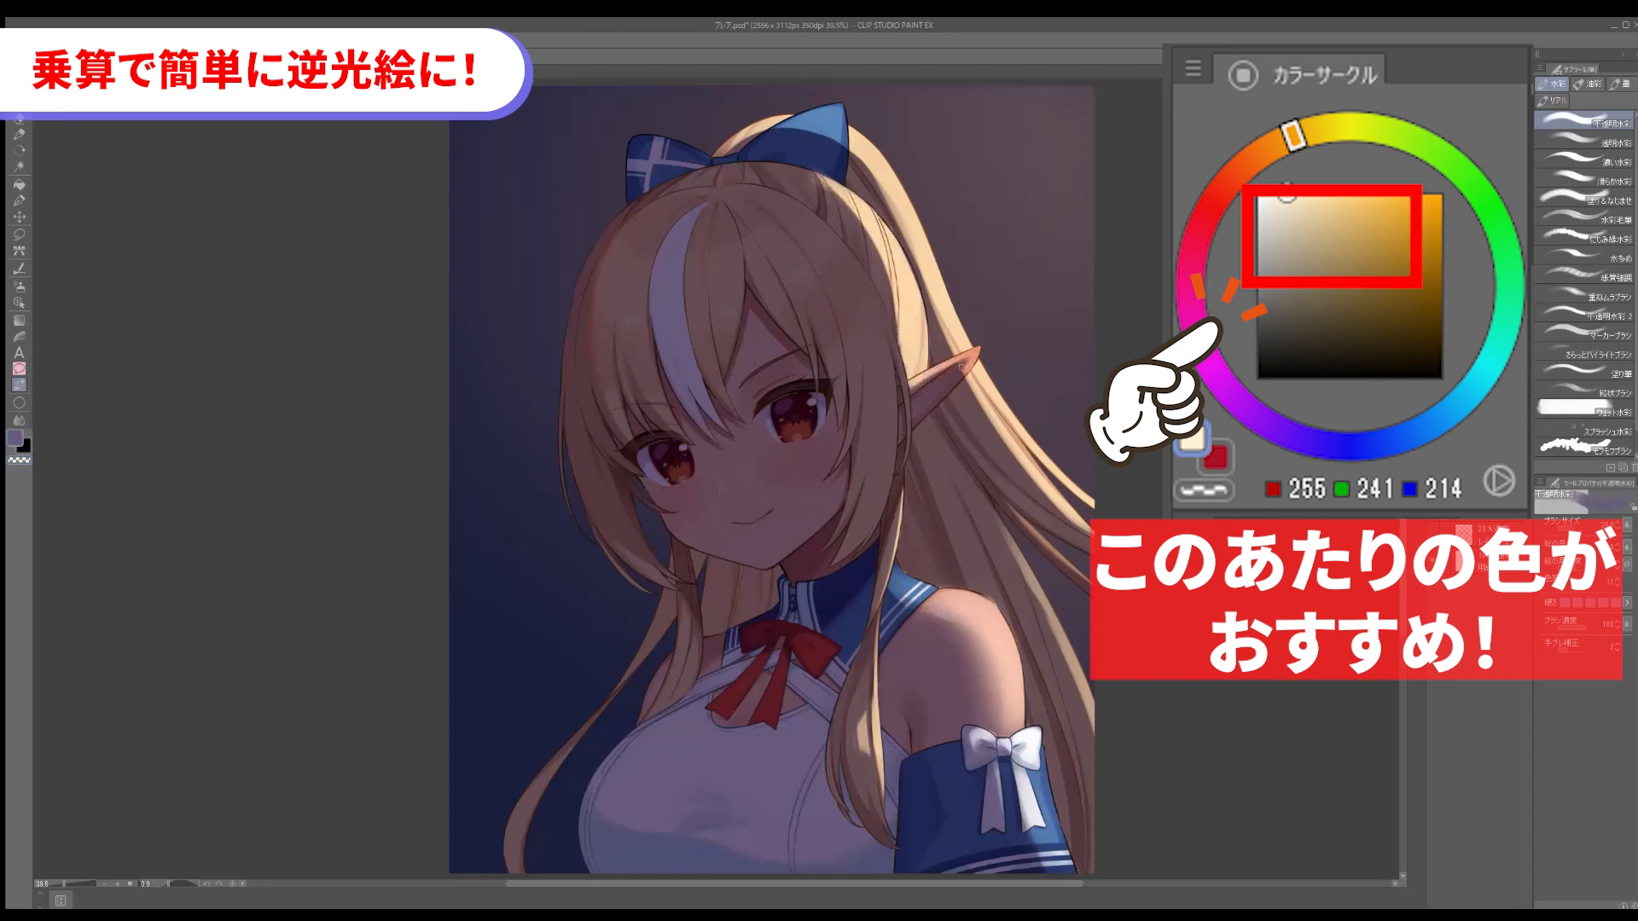
Adjust the light along the side hair near the ear and the crown of the head.
key("bracketright")
left_click_drag(898, 424, 864, 542)
left_click_drag(897, 386, 892, 461)
mouse_move(758, 188)
left_mouse_down()
mouse_move(900, 366)
mouse_move(847, 262)
left_mouse_up()
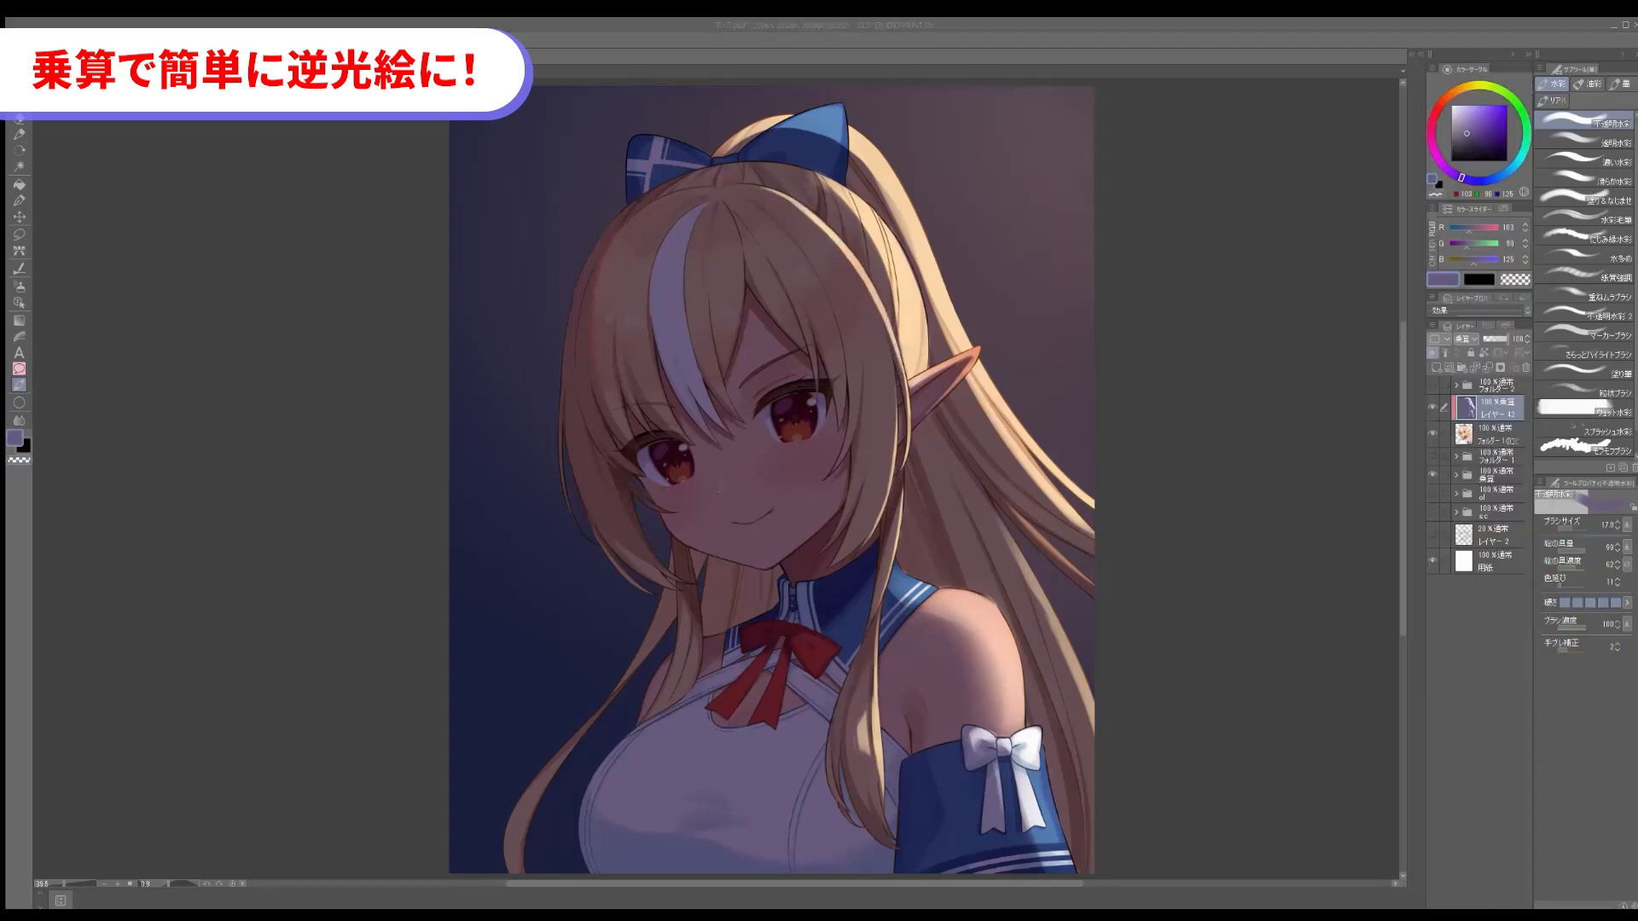
Rework the light and shade on the blue hair bow with a larger brush.
key("bracketright")
key("bracketright")
key("bracketright")
key("bracketright")
key("bracketright")
key("c")
left_click_drag(752, 148, 798, 133)
key("x")
key("c")
left_click_drag(832, 143, 839, 181)
key("bracketright")
mouse_move(758, 148)
left_mouse_down()
mouse_move(826, 135)
mouse_move(838, 183)
left_mouse_up()
Paint purple shade back over the inner shoulder and upper arm, undoing the last stroke.
key("c")
key("bracketright")
key("bracketright")
key("c")
left_click_drag(946, 636, 981, 734)
left_click_drag(962, 621, 994, 725)
key("bracketleft")
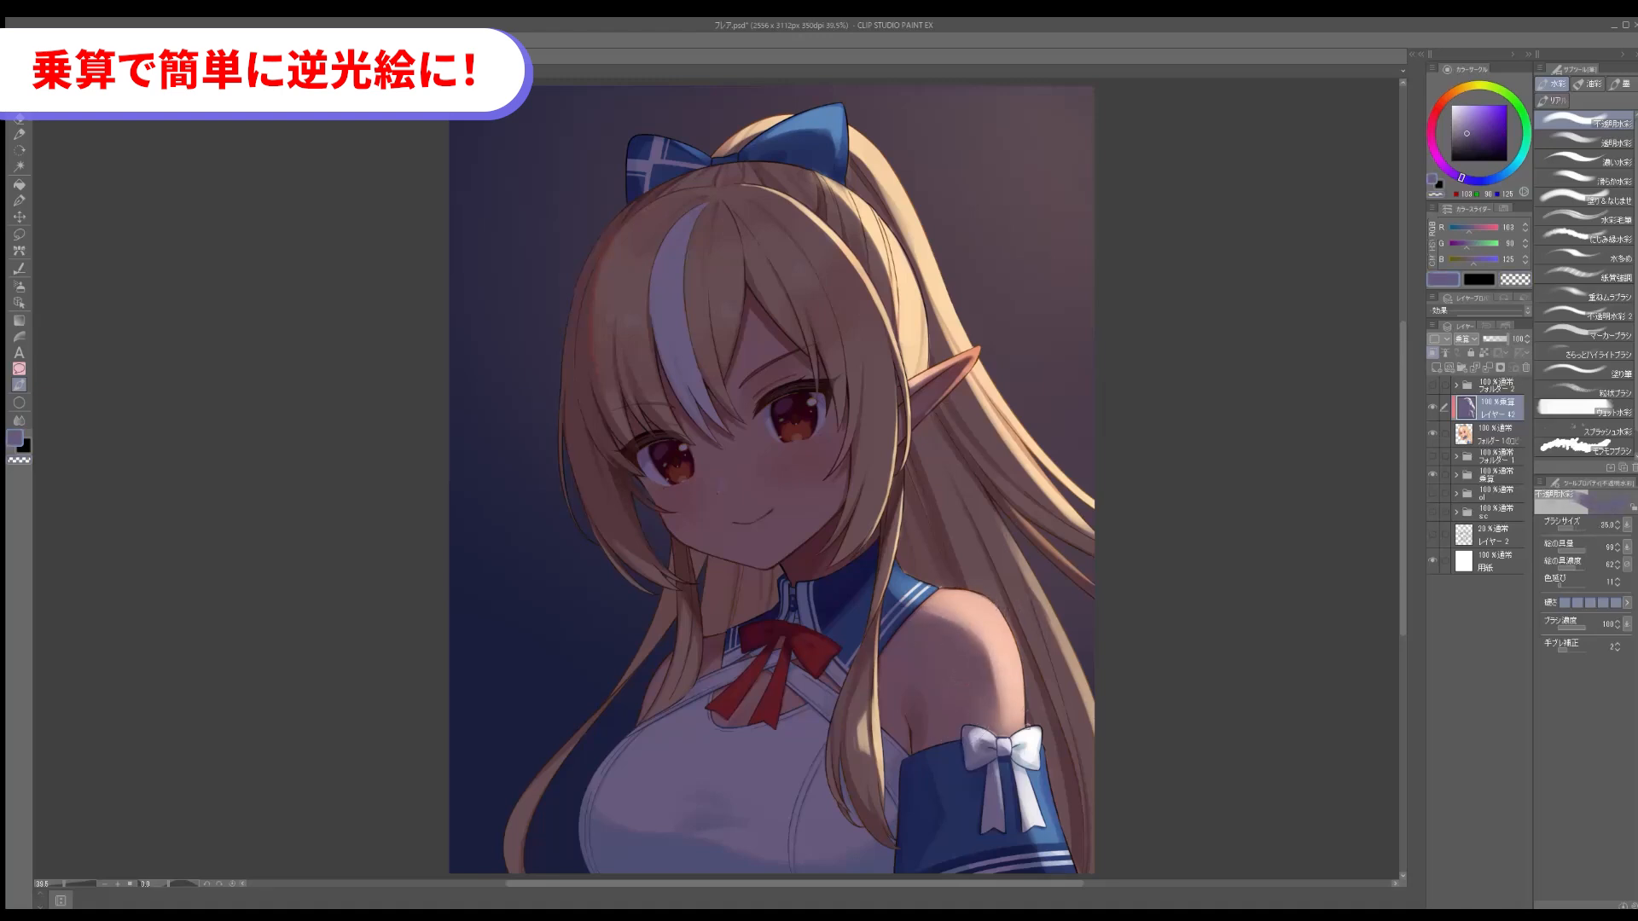
key("ctrl+z")
Add small light patches to the ponytail below the ear with a much smaller brush.
key("bracketleft")
key("bracketleft")
key("bracketleft")
key("bracketleft")
key("bracketleft")
left_click_drag(981, 415, 999, 445)
left_click_drag(988, 418, 998, 451)
key("c")
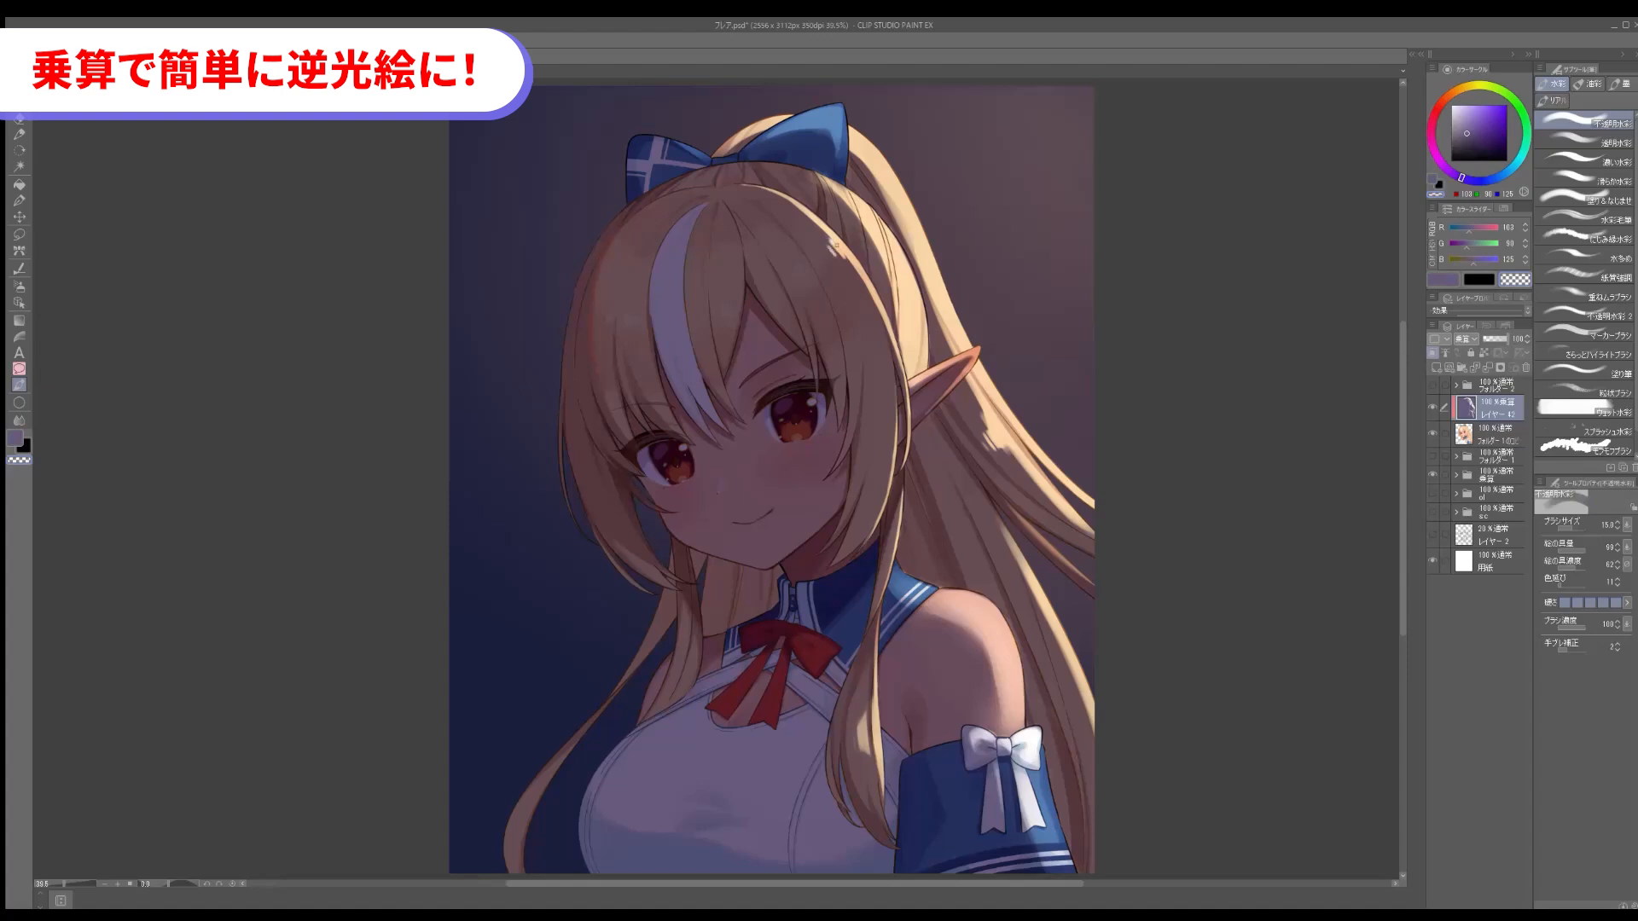
Softly thin the purple shade over the face, chest and bangs with the airbrush in transparent colour.
key("b")
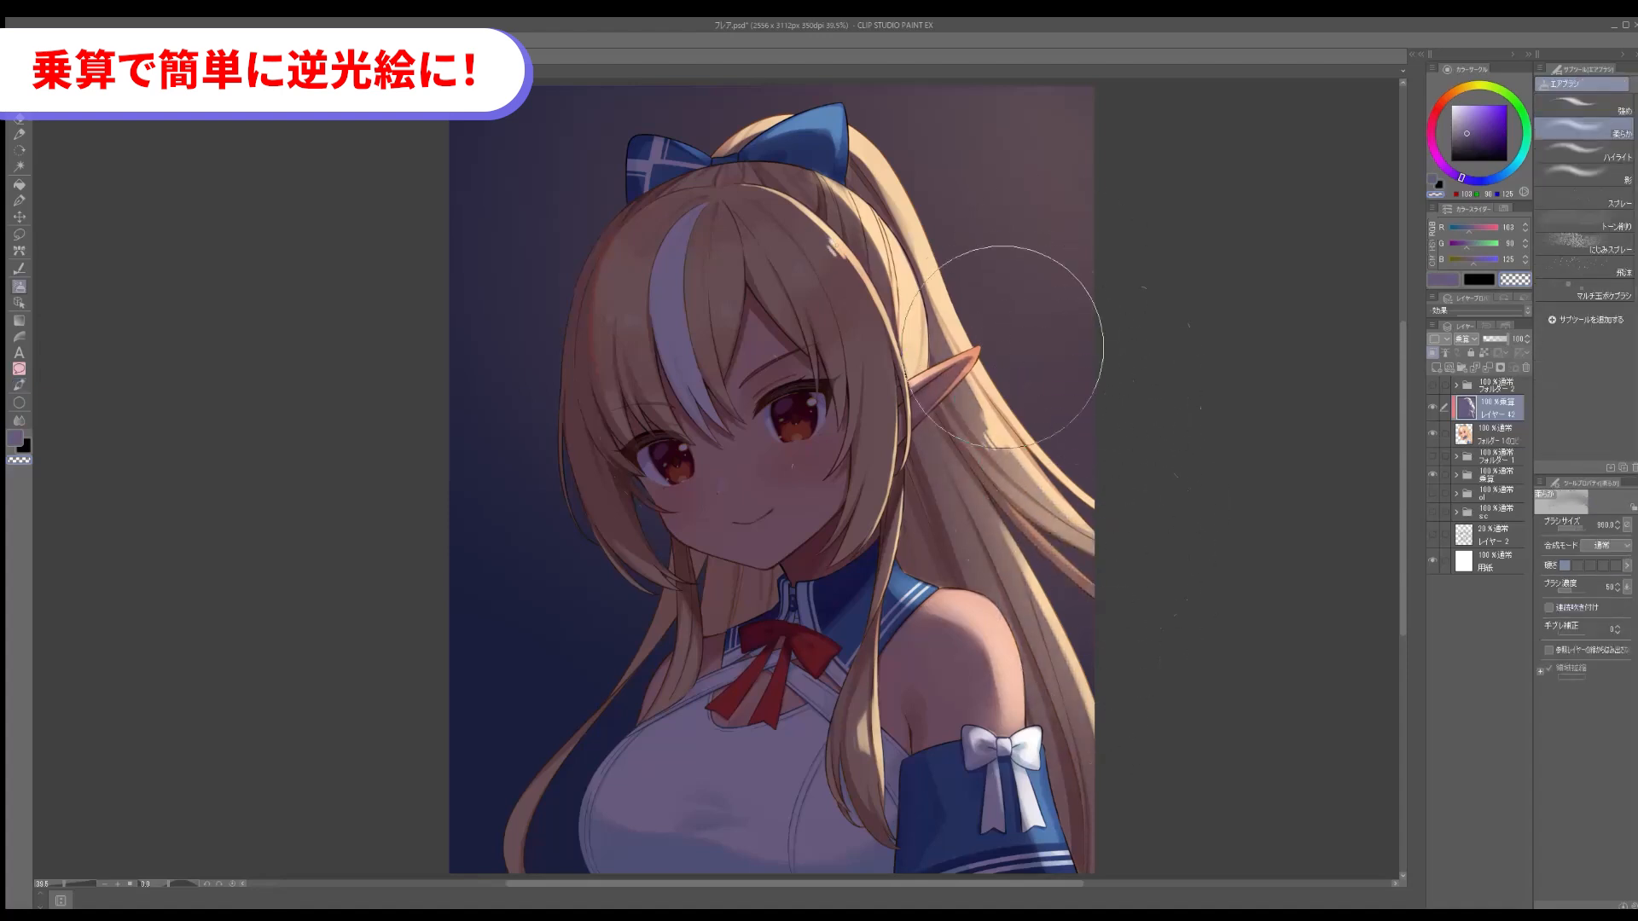
mouse_move(742, 435)
left_mouse_down()
mouse_move(817, 458)
mouse_move(759, 375)
mouse_move(793, 346)
mouse_move(764, 385)
left_mouse_up()
mouse_move(755, 736)
left_mouse_down()
mouse_move(702, 759)
mouse_move(722, 747)
left_mouse_up()
left_click_drag(627, 343, 682, 282)
key("bracketleft")
key("bracketleft")
key("bracketleft")
key("bracketleft")
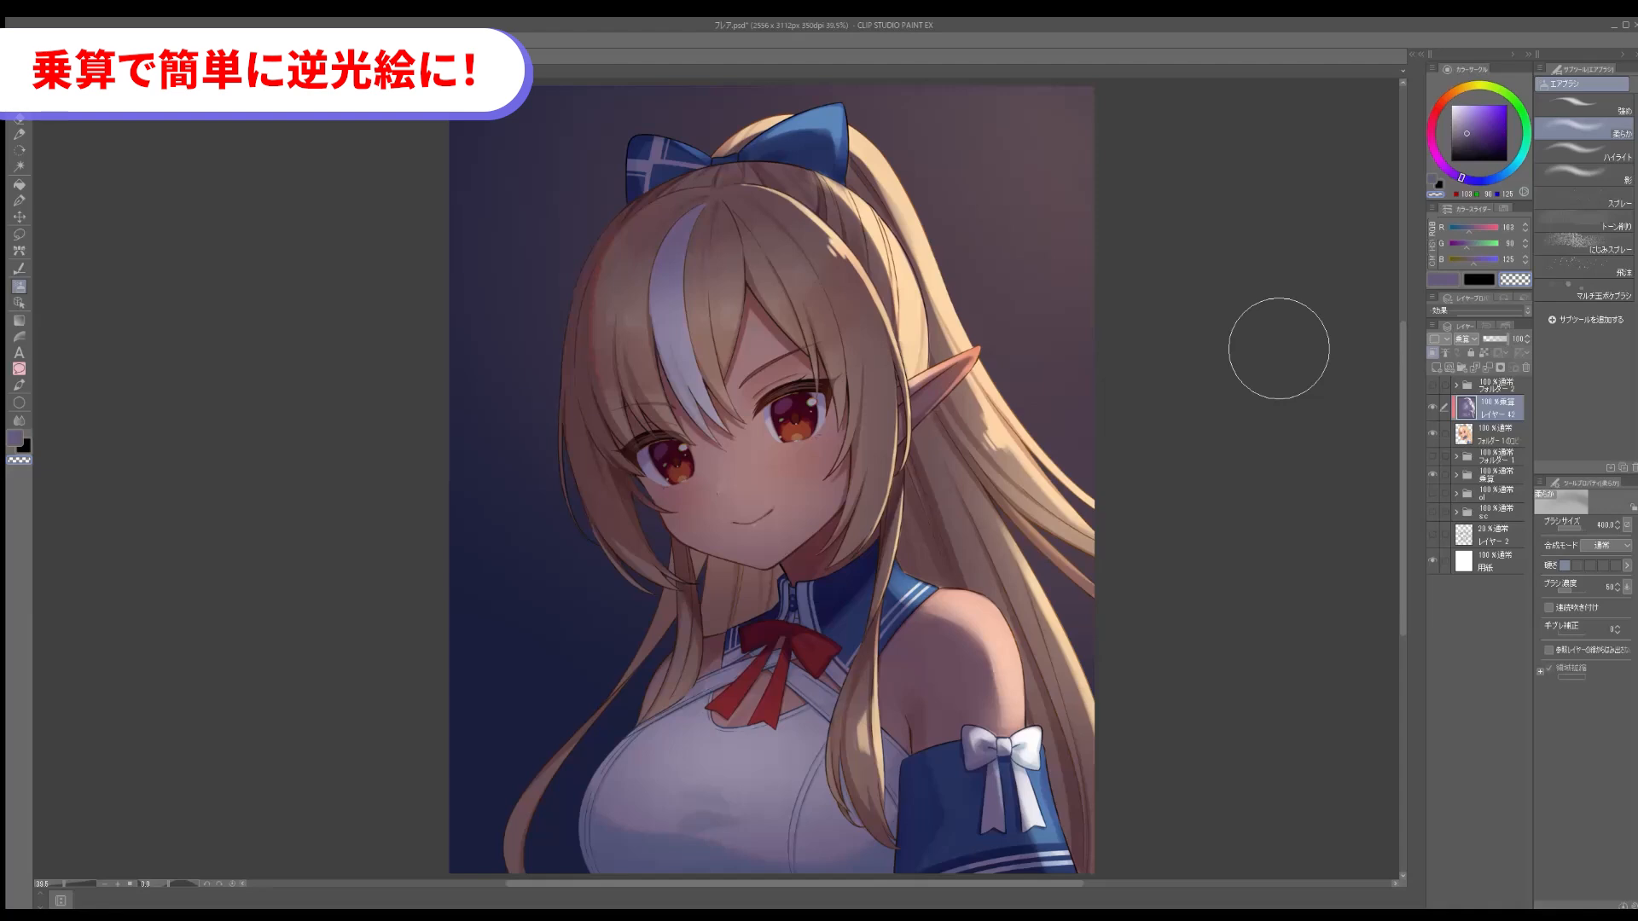
Change the blend mode of the new clipped layer and paint a yellow rim light along the outer hair outline beside the bangs.
left_click(1462, 339)
left_click(1449, 360)
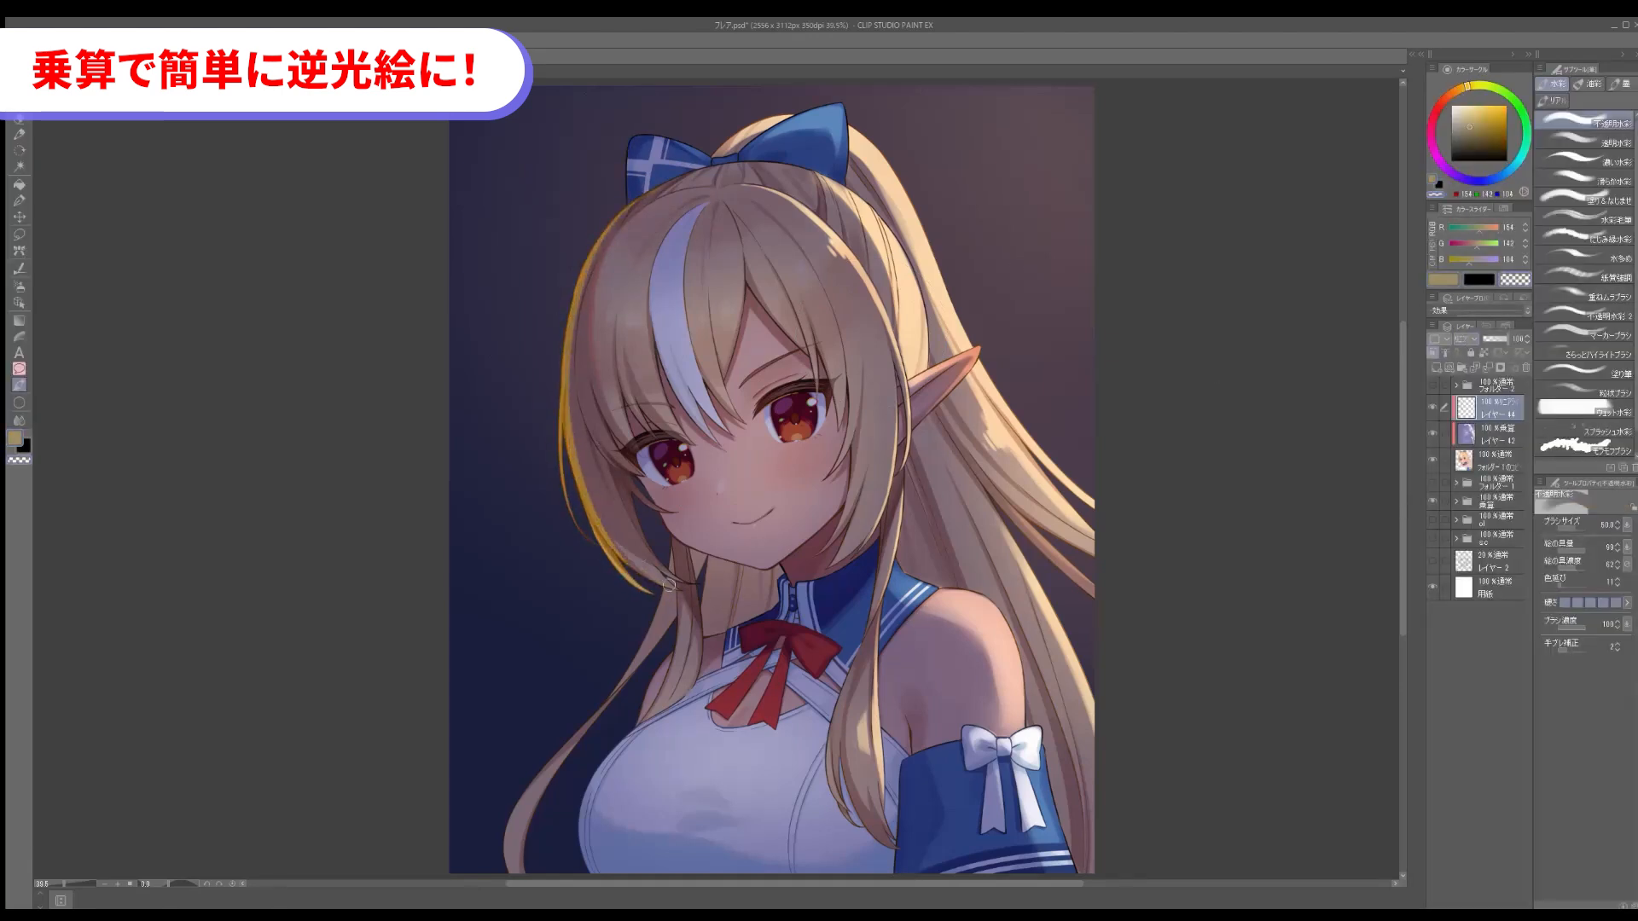
mouse_move(588, 298)
left_mouse_down()
mouse_move(625, 579)
mouse_move(644, 194)
left_mouse_up()
key("c")
key("c")
key("c")
Trim the rim light into a thin line along the hair outline with a smaller brush.
key("bracketleft")
key("bracketleft")
key("bracketleft")
key("bracketleft")
key("bracketleft")
key("bracketleft")
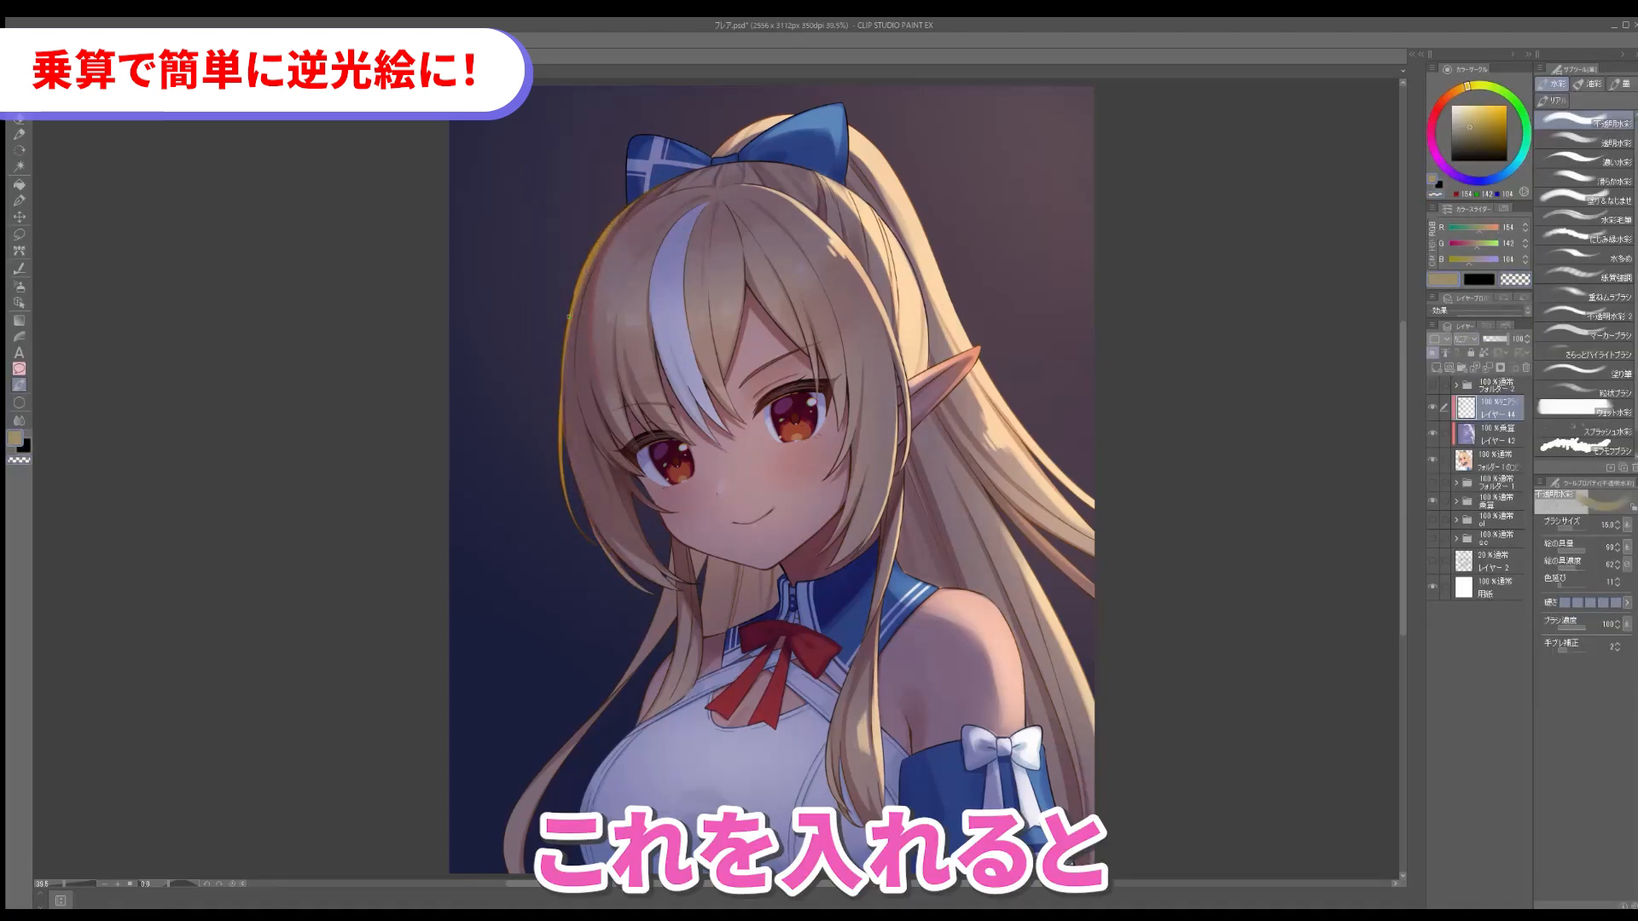
left_click_drag(567, 461, 565, 384)
key("c")
key("c")
Extend the yellow rim light along the loose side locks, and trim it beside the upper hair outline with a larger transparent brush.
left_click_drag(668, 595, 615, 686)
key("c")
key("bracketright")
key("bracketright")
key("bracketright")
key("bracketright")
key("bracketright")
key("bracketright")
left_click_drag(577, 308, 604, 241)
Soften the rim light along the hair outline with the soft airbrush in transparent colour and touch up the side hair.
key("e")
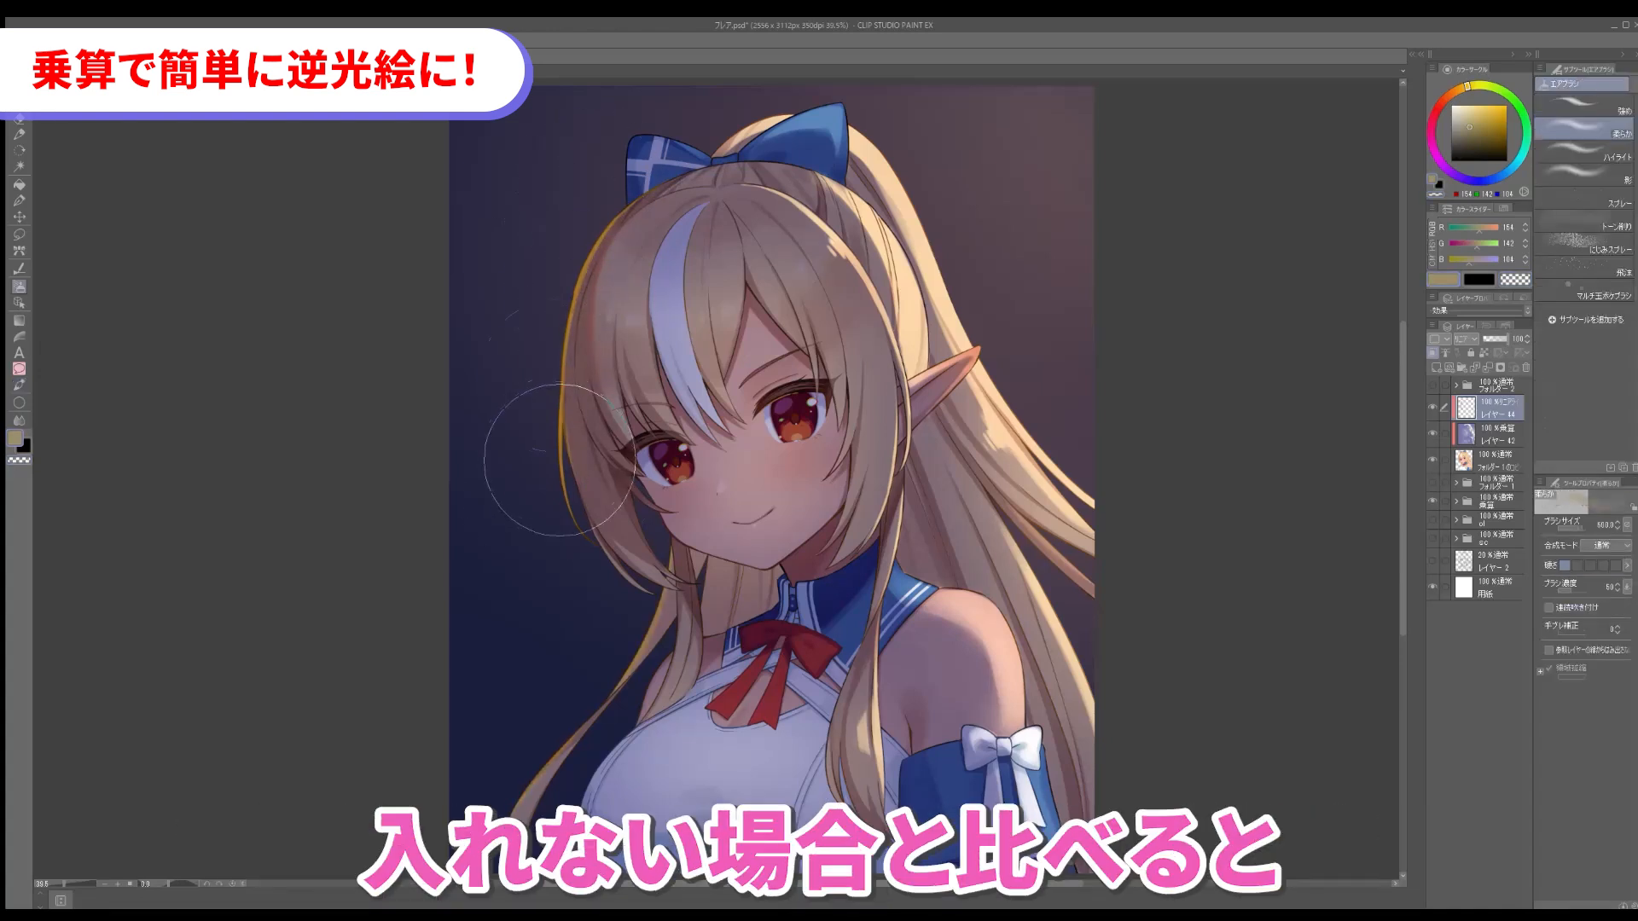
left_click_drag(555, 443, 555, 375)
key("b")
key("c")
left_click_drag(610, 563, 564, 435)
Paint a light blue rim light on the outer edge of the hair ribbon, and add a new layer.
left_click(1515, 165)
left_click(1474, 118)
key("b")
left_click(1515, 165)
key("b")
key("comma")
left_click_drag(629, 197, 641, 140)
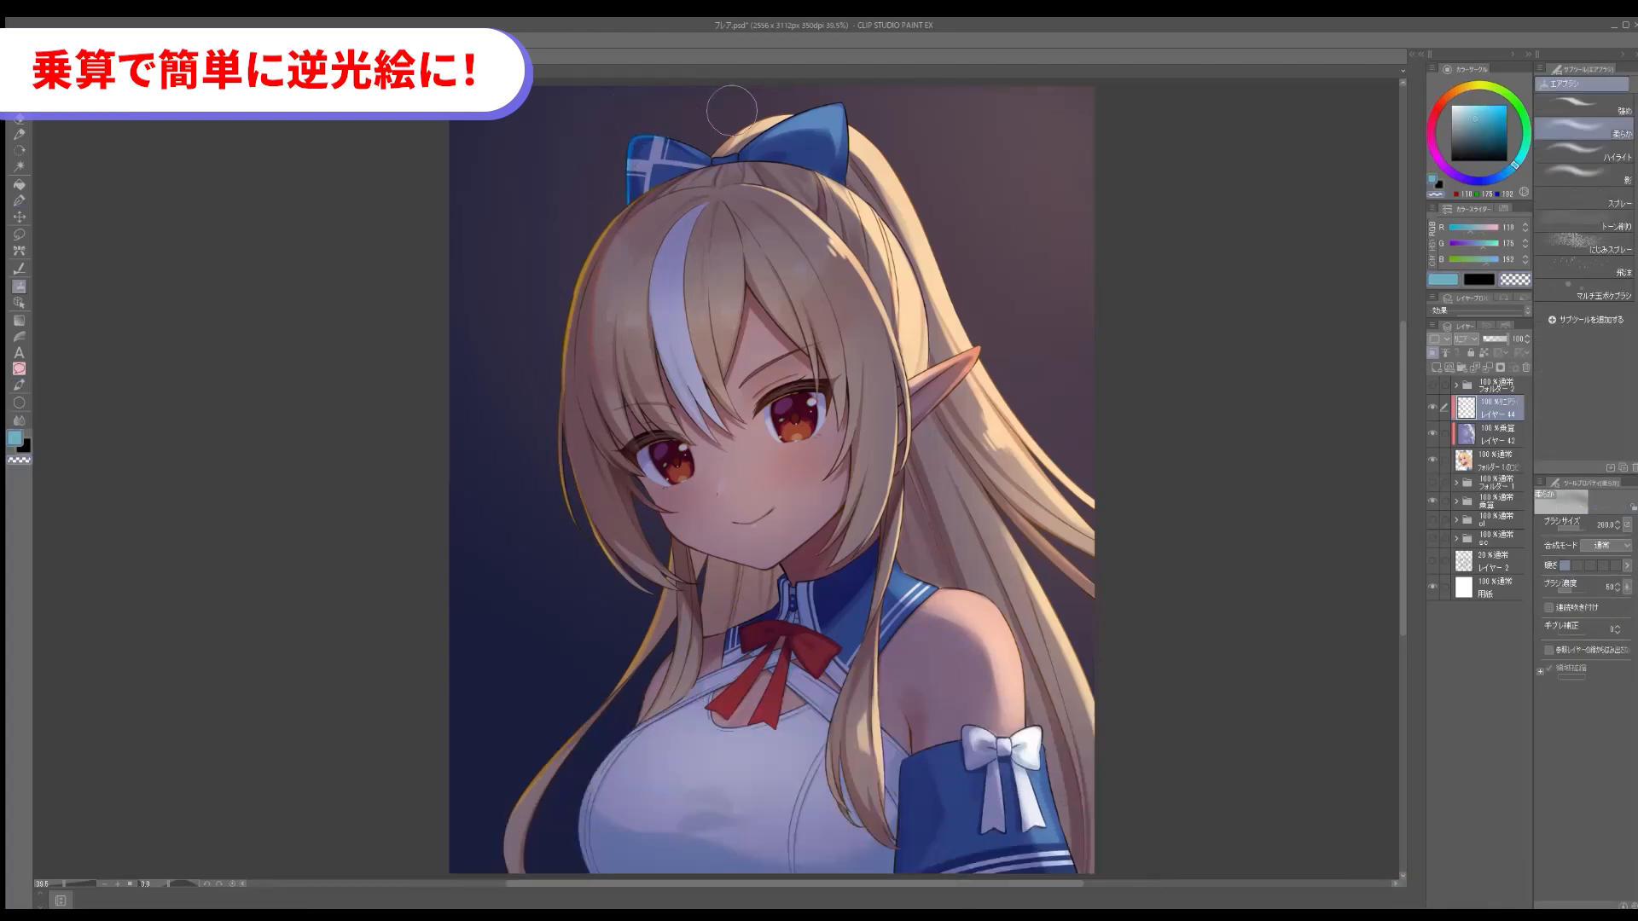
left_click(1437, 369)
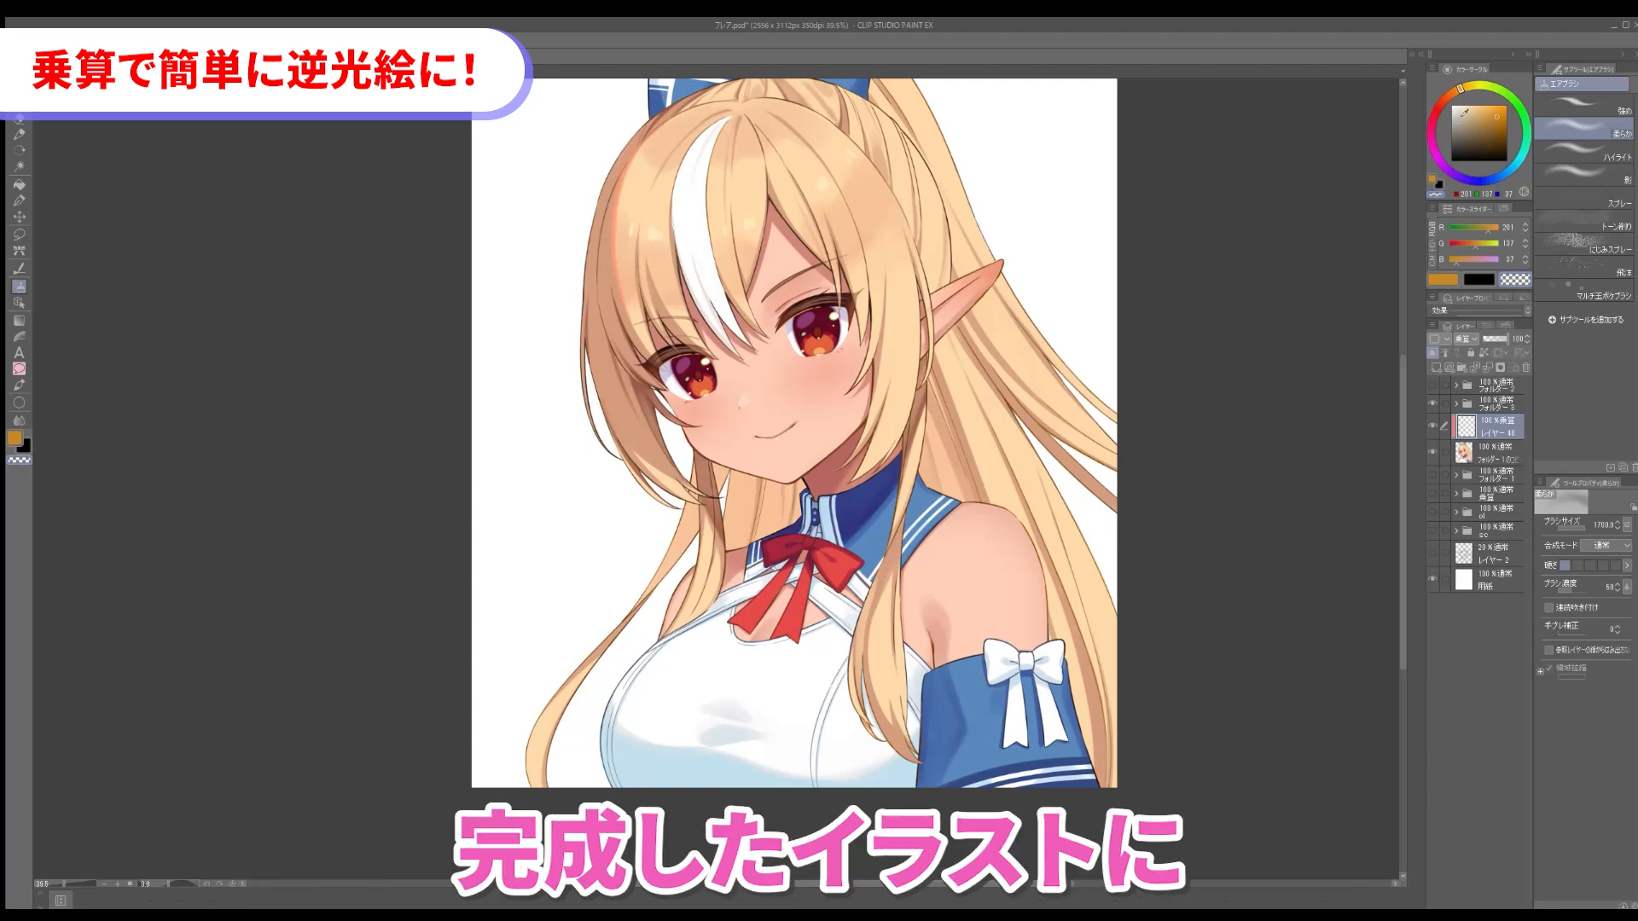
Paint a warm skin-toned shadow under the chin across the neck and collar on the Multiply layer, trimming it with transparent colour.
left_click(1466, 113)
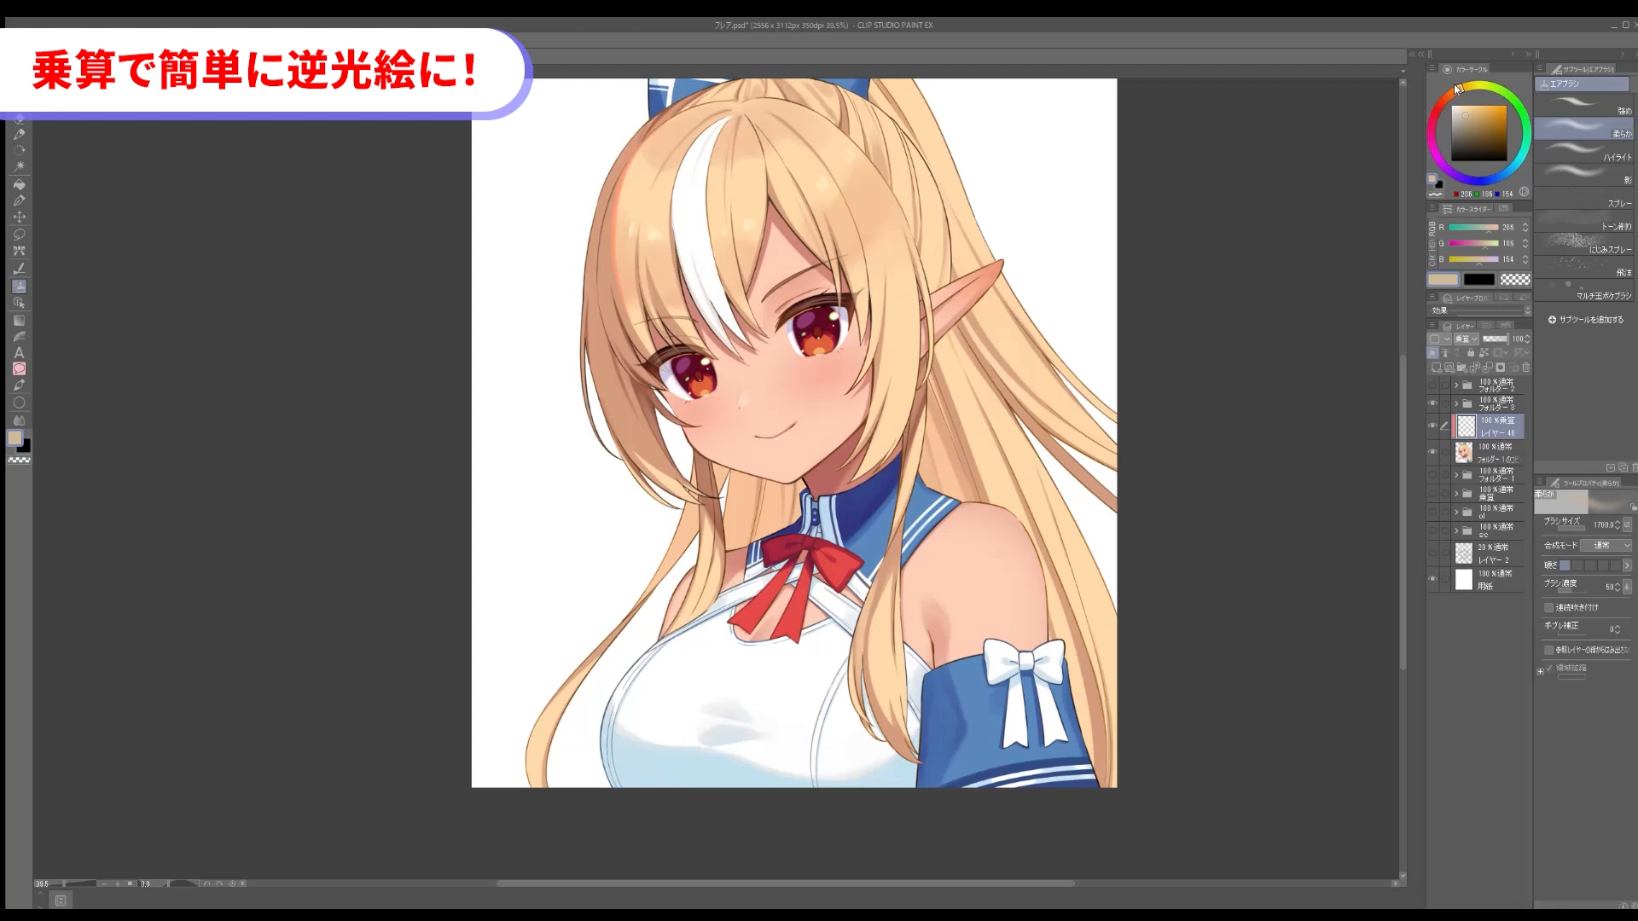
left_click_drag(1449, 86, 1446, 96)
key("b")
mouse_move(761, 555)
left_mouse_down()
mouse_move(817, 531)
mouse_move(815, 503)
mouse_move(879, 538)
mouse_move(740, 561)
left_mouse_up()
mouse_move(870, 533)
left_mouse_down()
mouse_move(844, 490)
mouse_move(896, 465)
mouse_move(892, 512)
left_mouse_up()
key("c")
mouse_move(819, 584)
left_mouse_down()
mouse_move(906, 533)
mouse_move(909, 428)
mouse_move(875, 428)
mouse_move(881, 463)
left_mouse_up()
key("c")
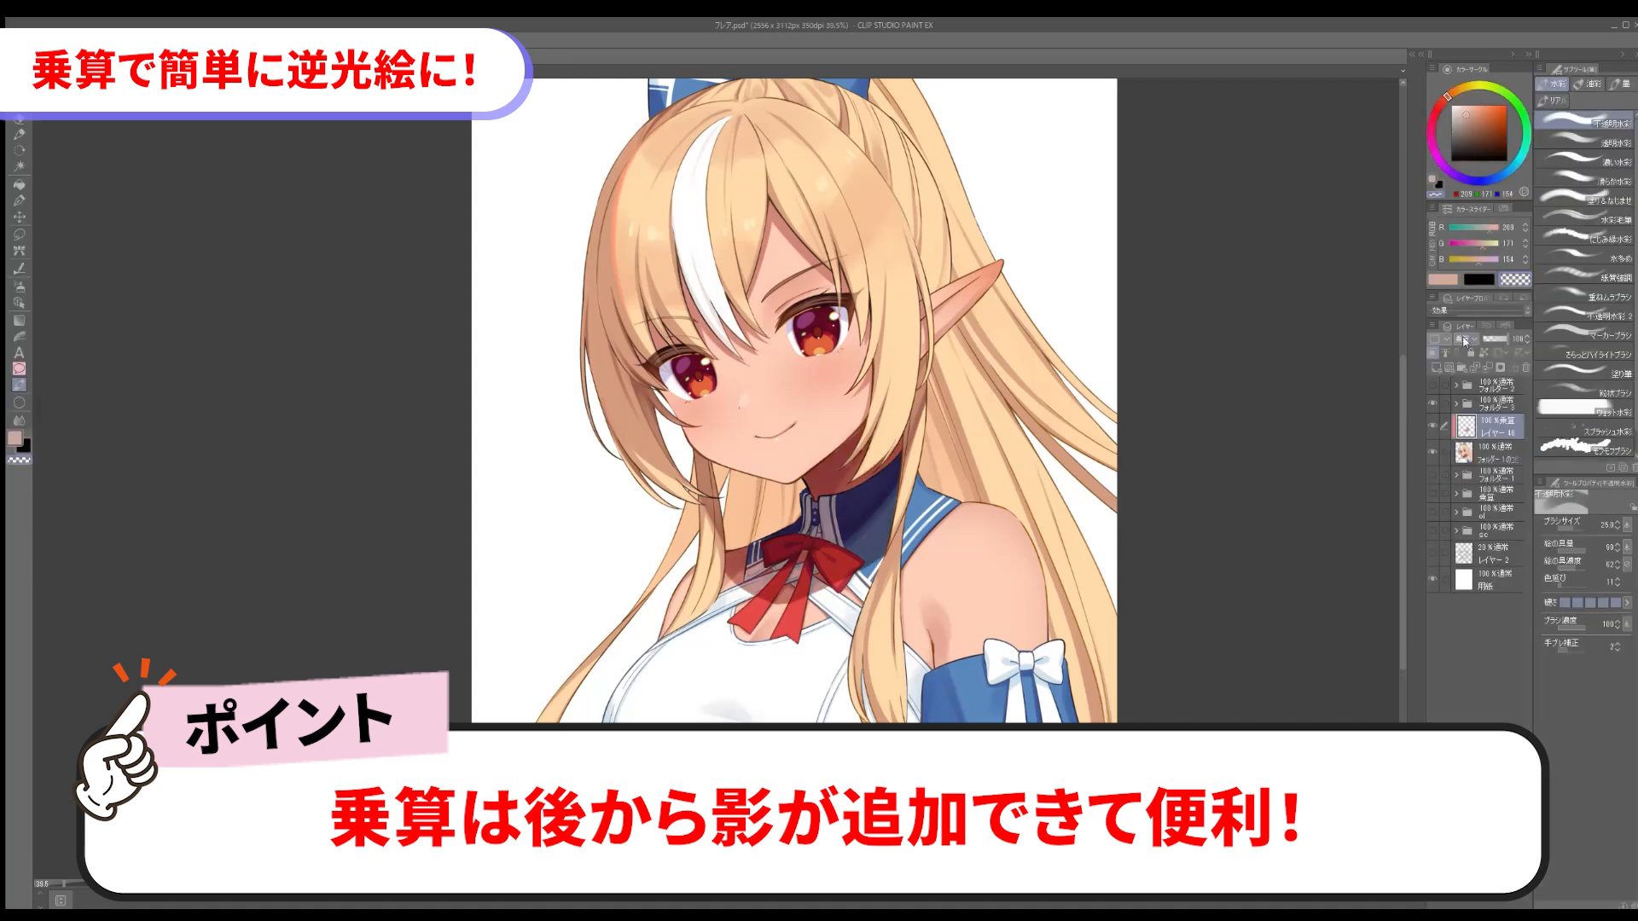
Rework the Multiply shadow around the collar and red bow with a larger brush, undoing two strokes and painting again.
left_click_drag(822, 590, 857, 568)
key("c")
key("bracketright")
key("bracketright")
key("bracketright")
key("bracketright")
mouse_move(751, 597)
left_mouse_down()
mouse_move(820, 605)
mouse_move(938, 499)
left_mouse_up()
left_click_drag(804, 602, 880, 517)
key("ctrl+z")
key("ctrl+z")
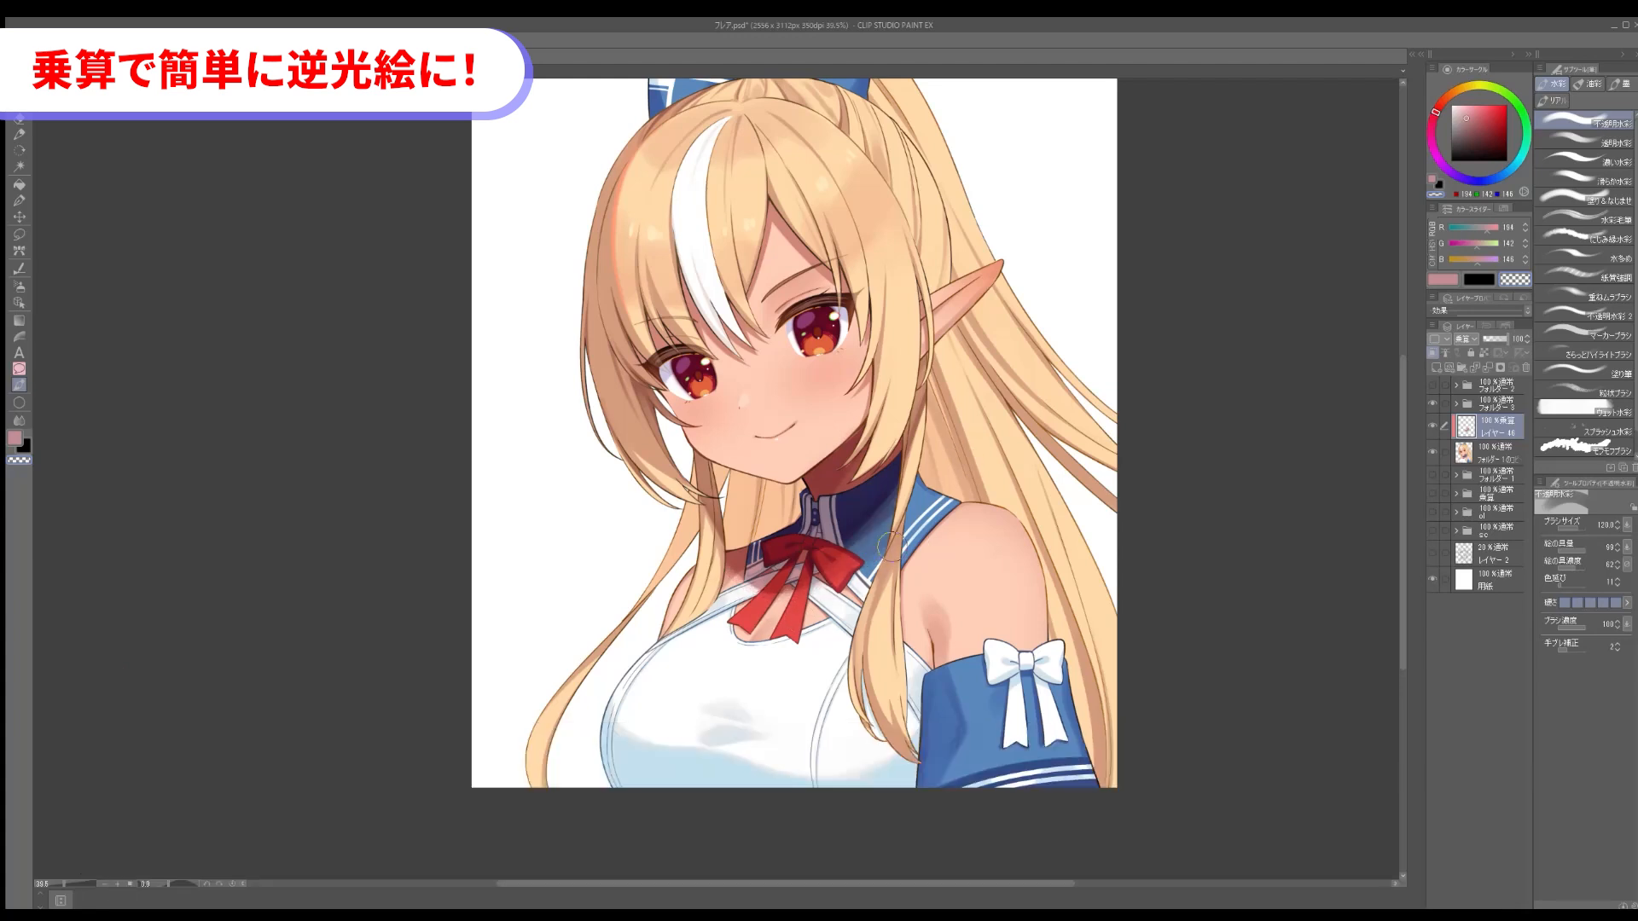
left_click_drag(801, 602, 878, 524)
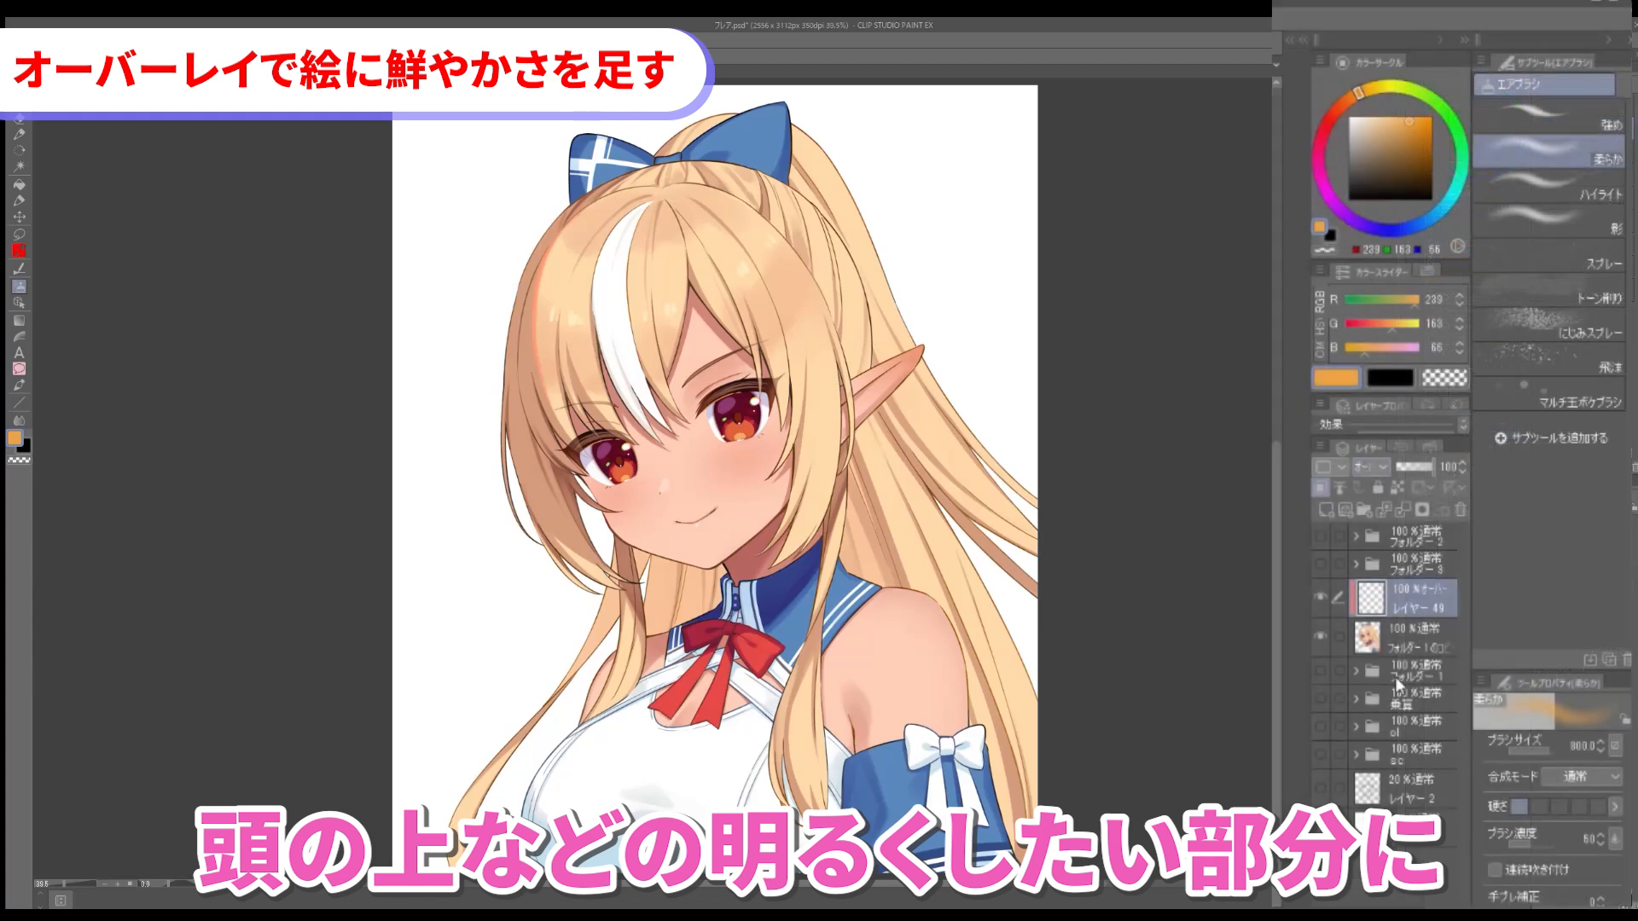
On the Overlay layer, airbrush light orange over the hair and a dark reddish brown into the shaded neck and collar.
mouse_move(789, 281)
left_mouse_down()
mouse_move(826, 235)
mouse_move(768, 236)
mouse_move(715, 204)
mouse_move(836, 320)
mouse_move(862, 307)
mouse_move(804, 208)
mouse_move(858, 366)
left_mouse_up()
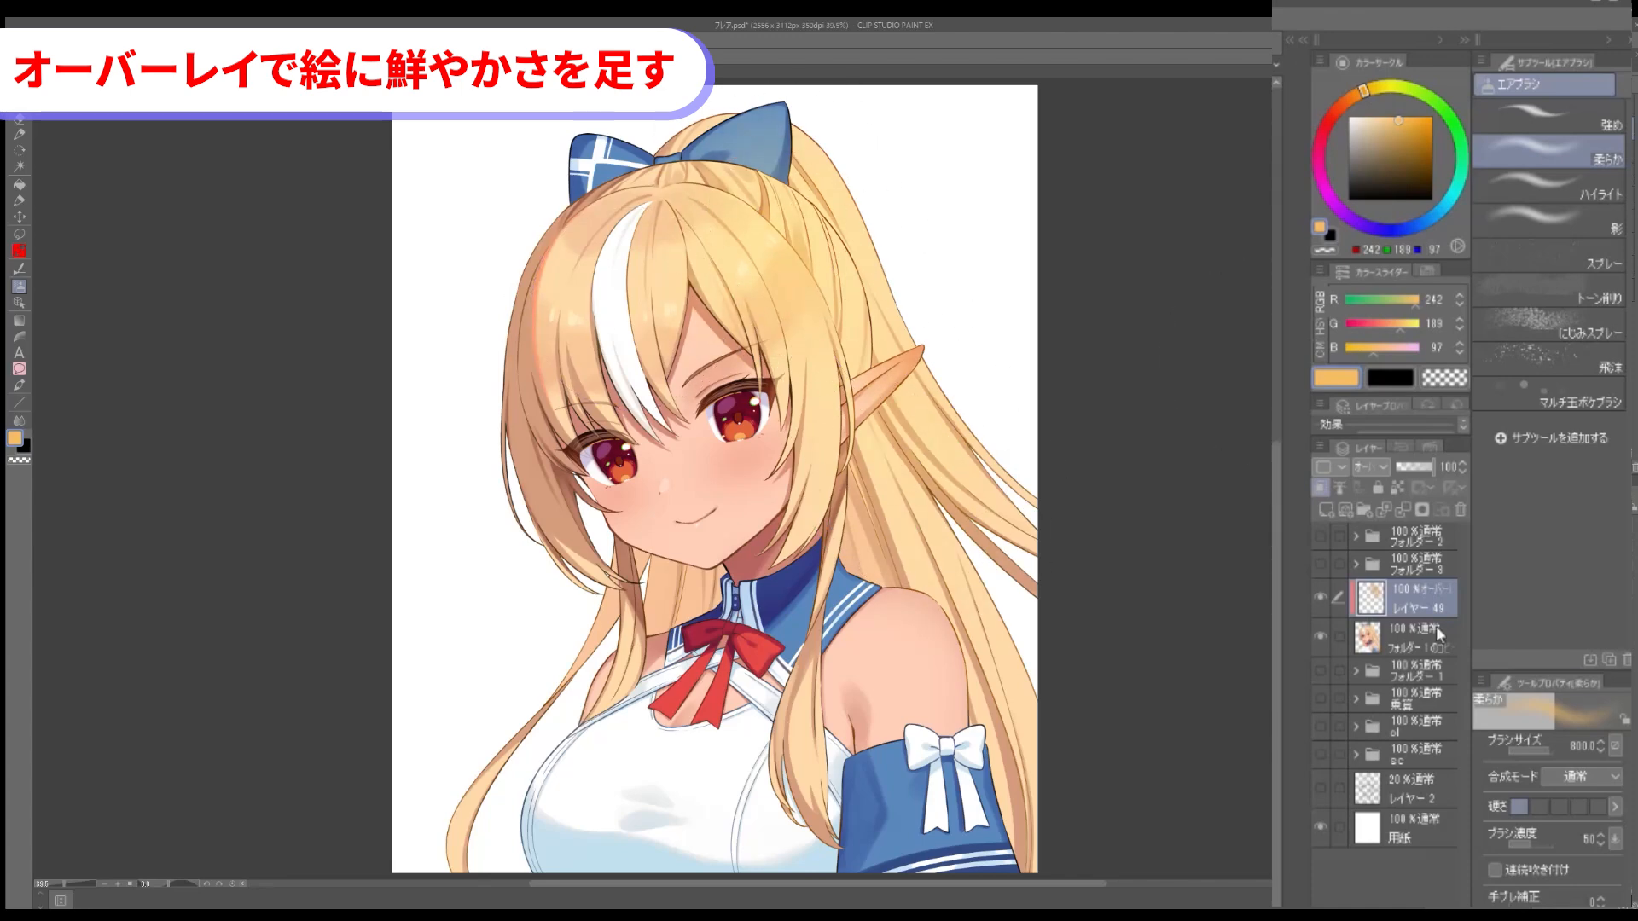
left_click(1341, 105)
left_click(1406, 170)
key("[")
left_click(1419, 170)
key("[")
key("[")
mouse_move(752, 619)
left_mouse_down()
mouse_move(802, 587)
mouse_move(709, 611)
mouse_move(712, 577)
mouse_move(795, 643)
mouse_move(655, 605)
mouse_move(810, 620)
mouse_move(645, 613)
mouse_move(730, 750)
left_mouse_up()
key("ctrl+z")
left_click(1396, 487)
left_click(1386, 173)
left_click(1386, 168)
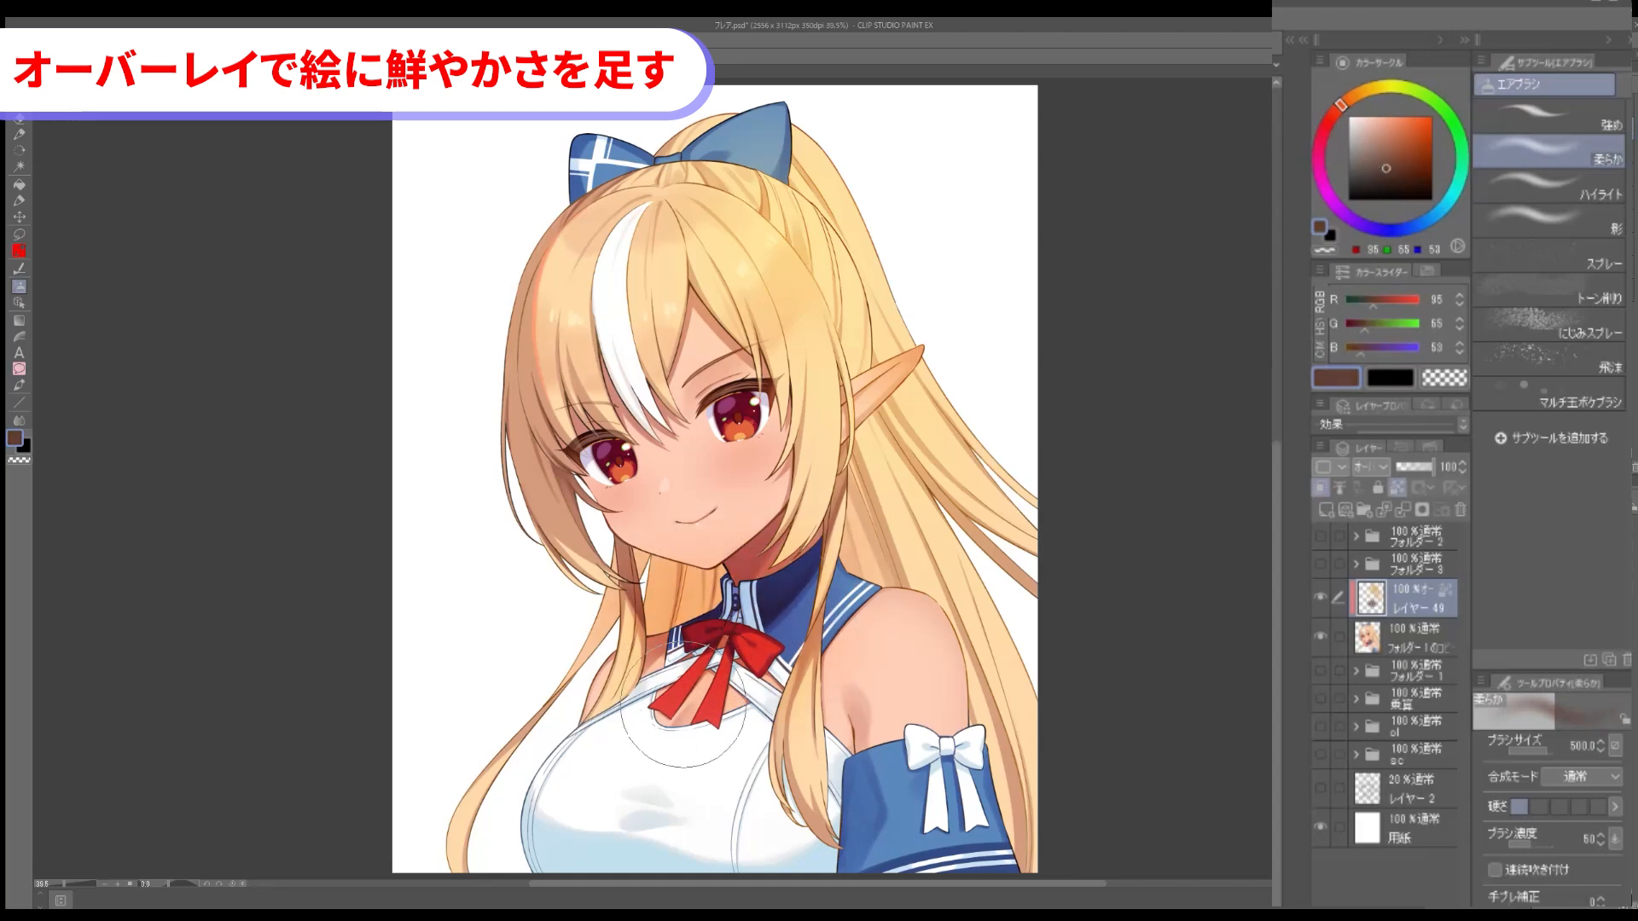
Unlock the Overlay layer's transparent pixels and airbrush a soft light red where the upper arm meets the armband.
left_click(1396, 487)
left_click(1353, 95)
left_click(1411, 129)
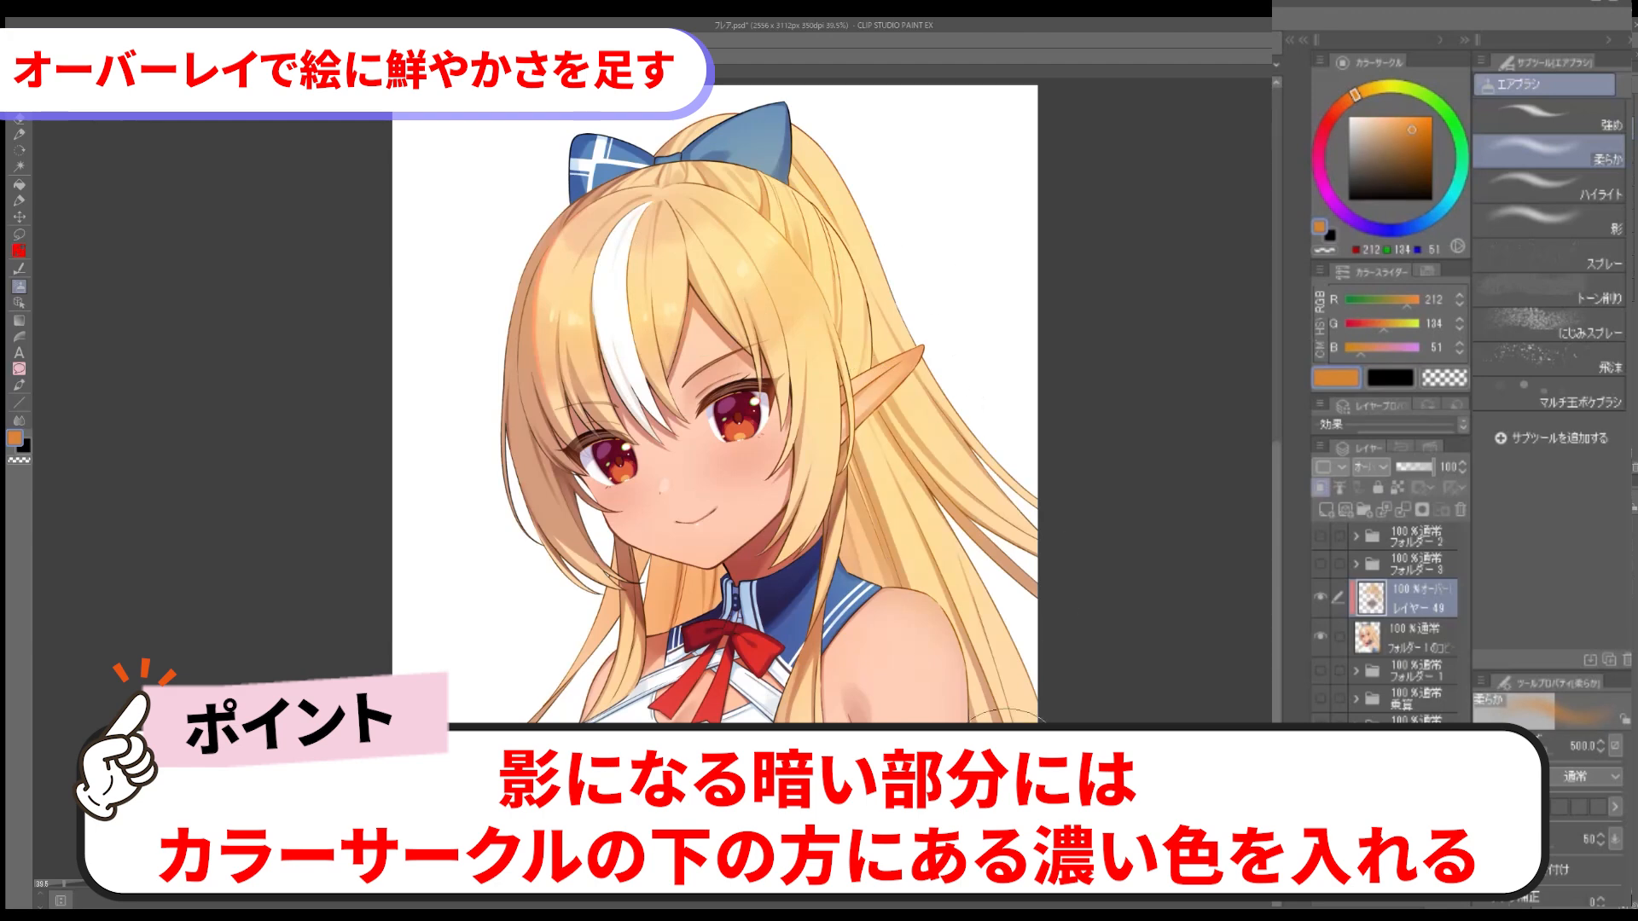
left_click(1331, 116)
left_click(1383, 127)
mouse_move(905, 731)
left_mouse_down()
mouse_move(956, 768)
mouse_move(932, 638)
mouse_move(914, 712)
mouse_move(957, 742)
mouse_move(956, 658)
left_mouse_up()
Airbrush a light cyan over the shaded areas of the white top on the Overlay layer.
left_click(1441, 204)
left_click(1390, 137)
left_click(1442, 207)
left_click_drag(740, 793, 681, 749)
left_click(1448, 201)
left_click(1386, 133)
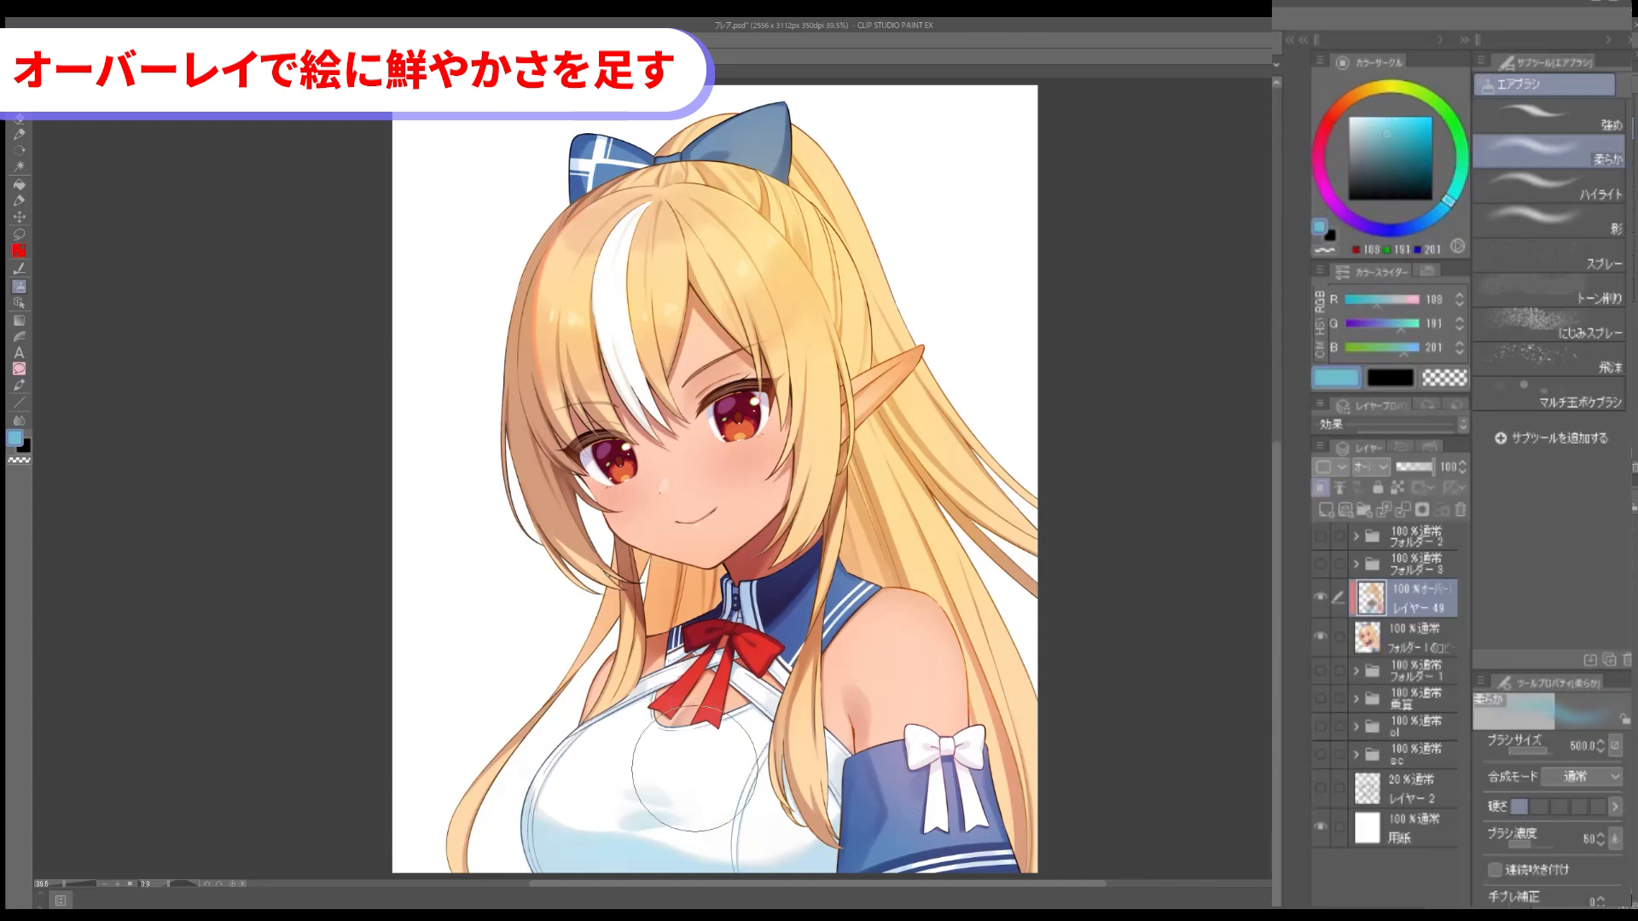
Tint the hair ribbon with a more saturated blue using a smaller airbrush.
left_click_drag(1447, 201, 1415, 225)
left_click(1398, 122)
key("bracketleft")
key("bracketleft")
mouse_move(638, 161)
left_mouse_down()
mouse_move(722, 145)
mouse_move(753, 119)
mouse_move(577, 158)
left_mouse_up()
Enlarge the airbrush to 500 and sample the armband's blue-violet, then shift the hue toward orange.
key("slash")
left_click(925, 768, "alt")
key("bracketright")
key("bracketright")
key("bracketright")
left_click(921, 755, "alt")
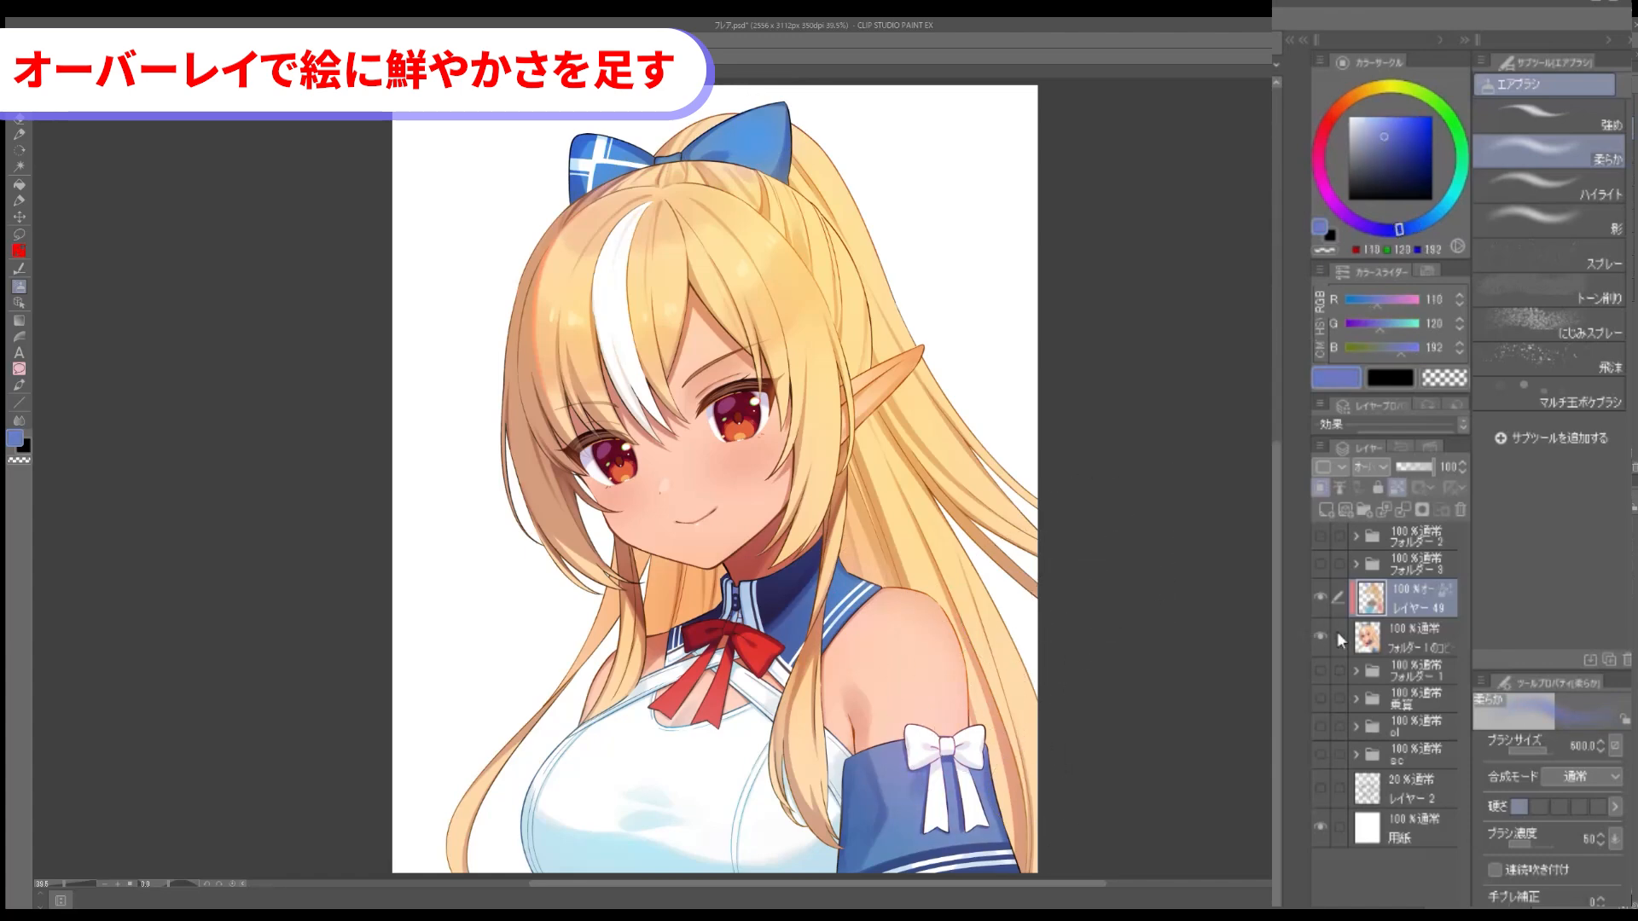
left_click_drag(1333, 112, 1346, 100)
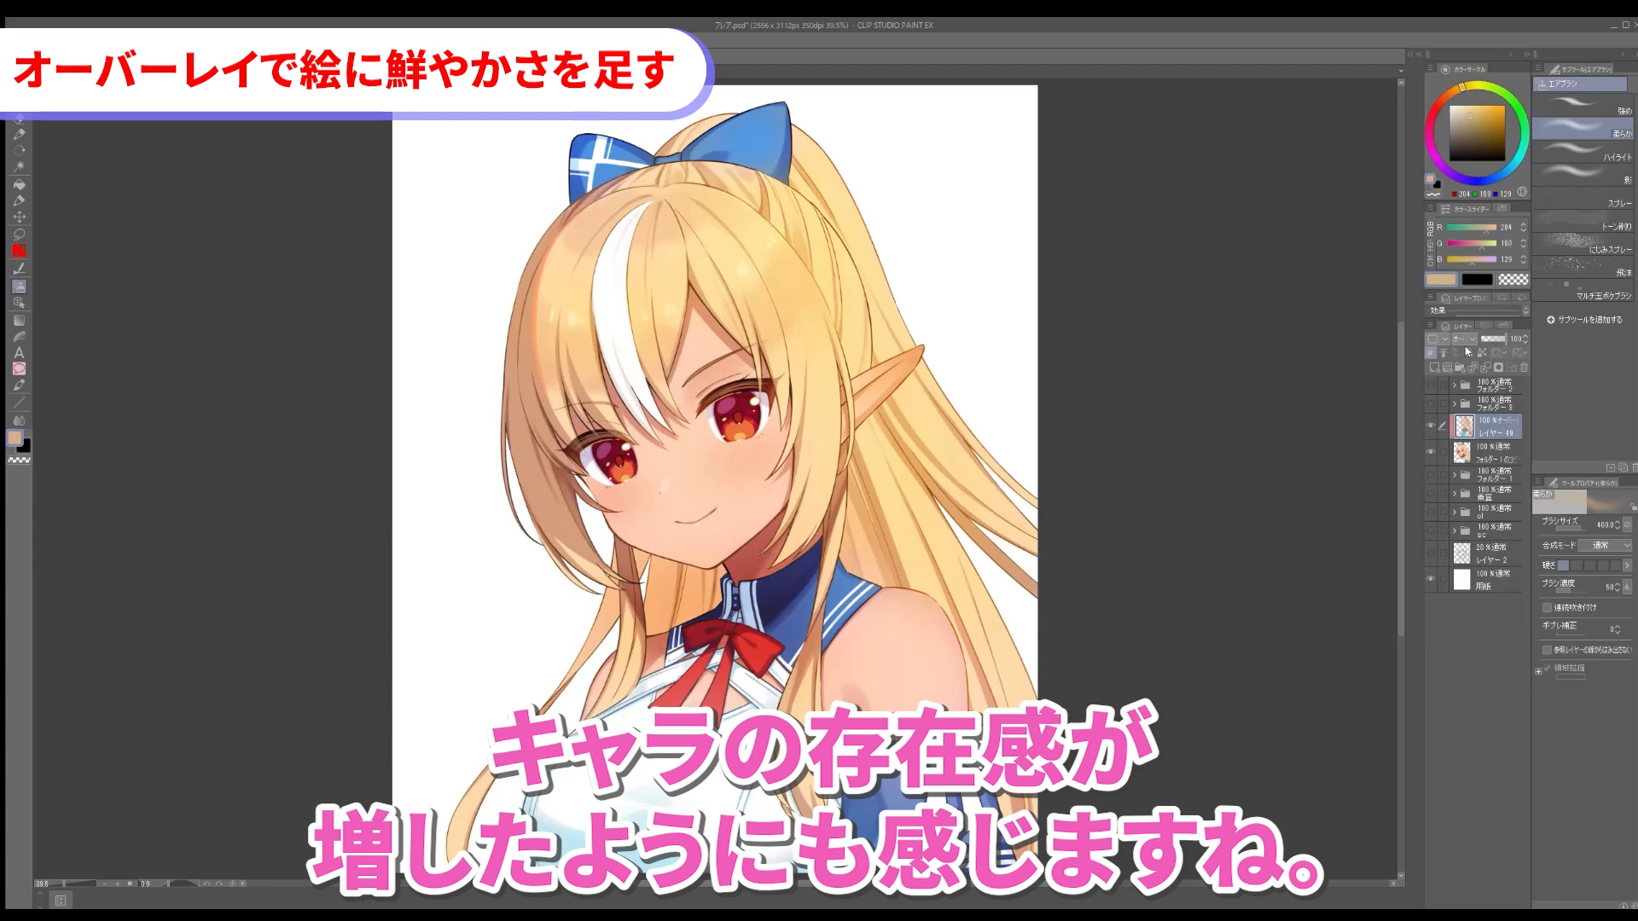
Open the blend mode choices of the clipped Overlay layer.
left_click(1461, 346)
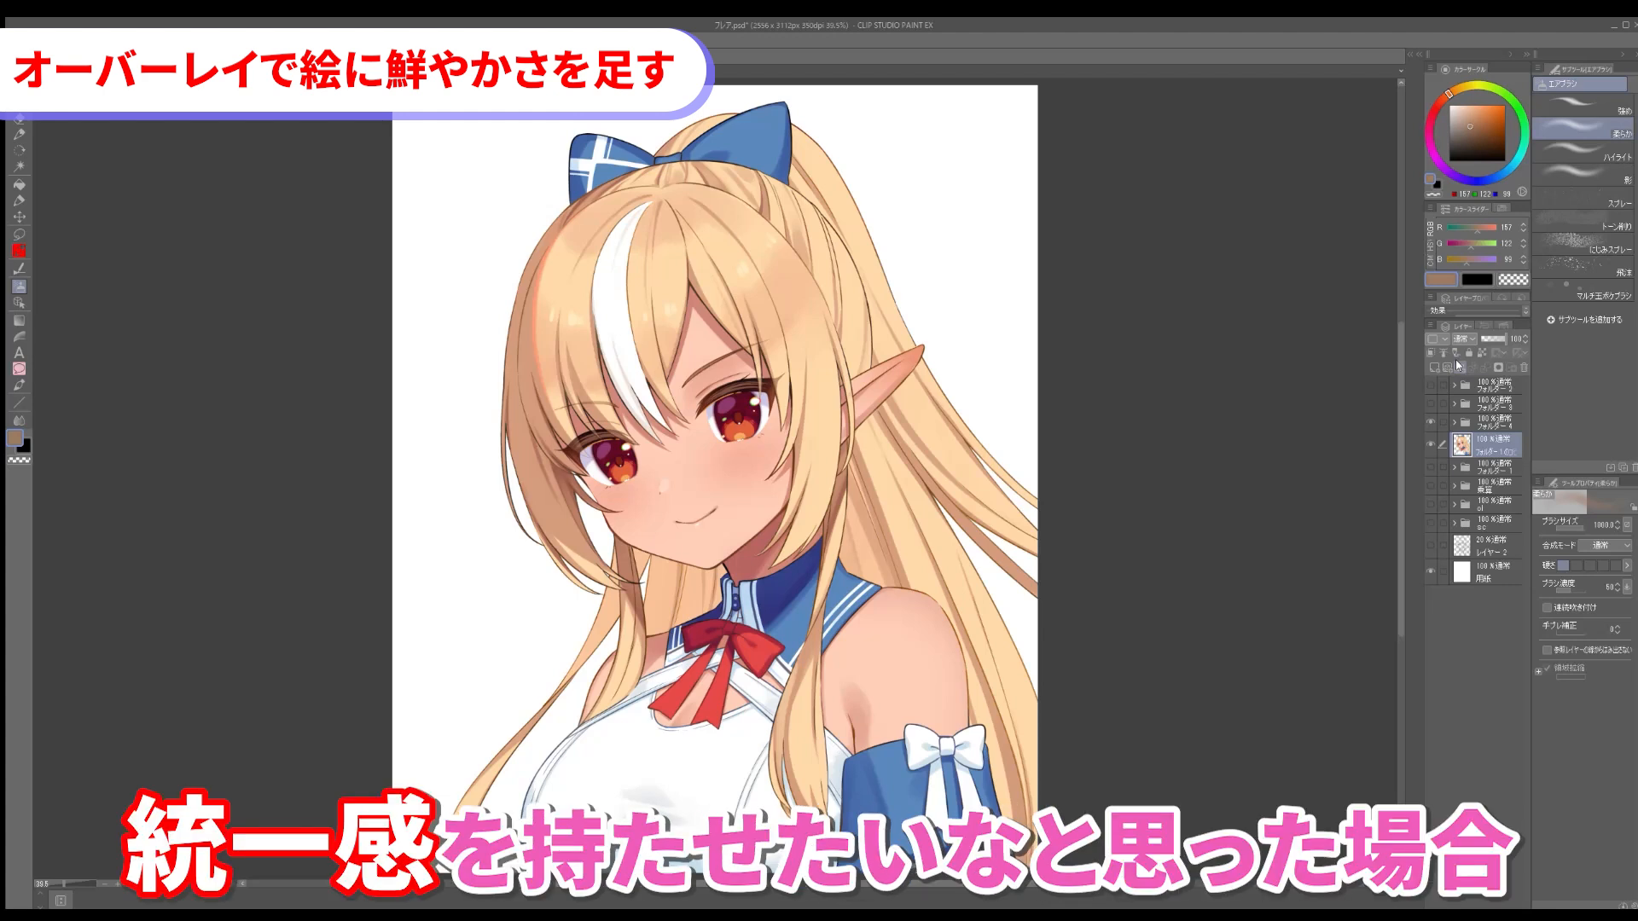
Add a new layer clipped to the character and fill it with muted orange-brown for an Overlay tint.
left_click(1434, 366)
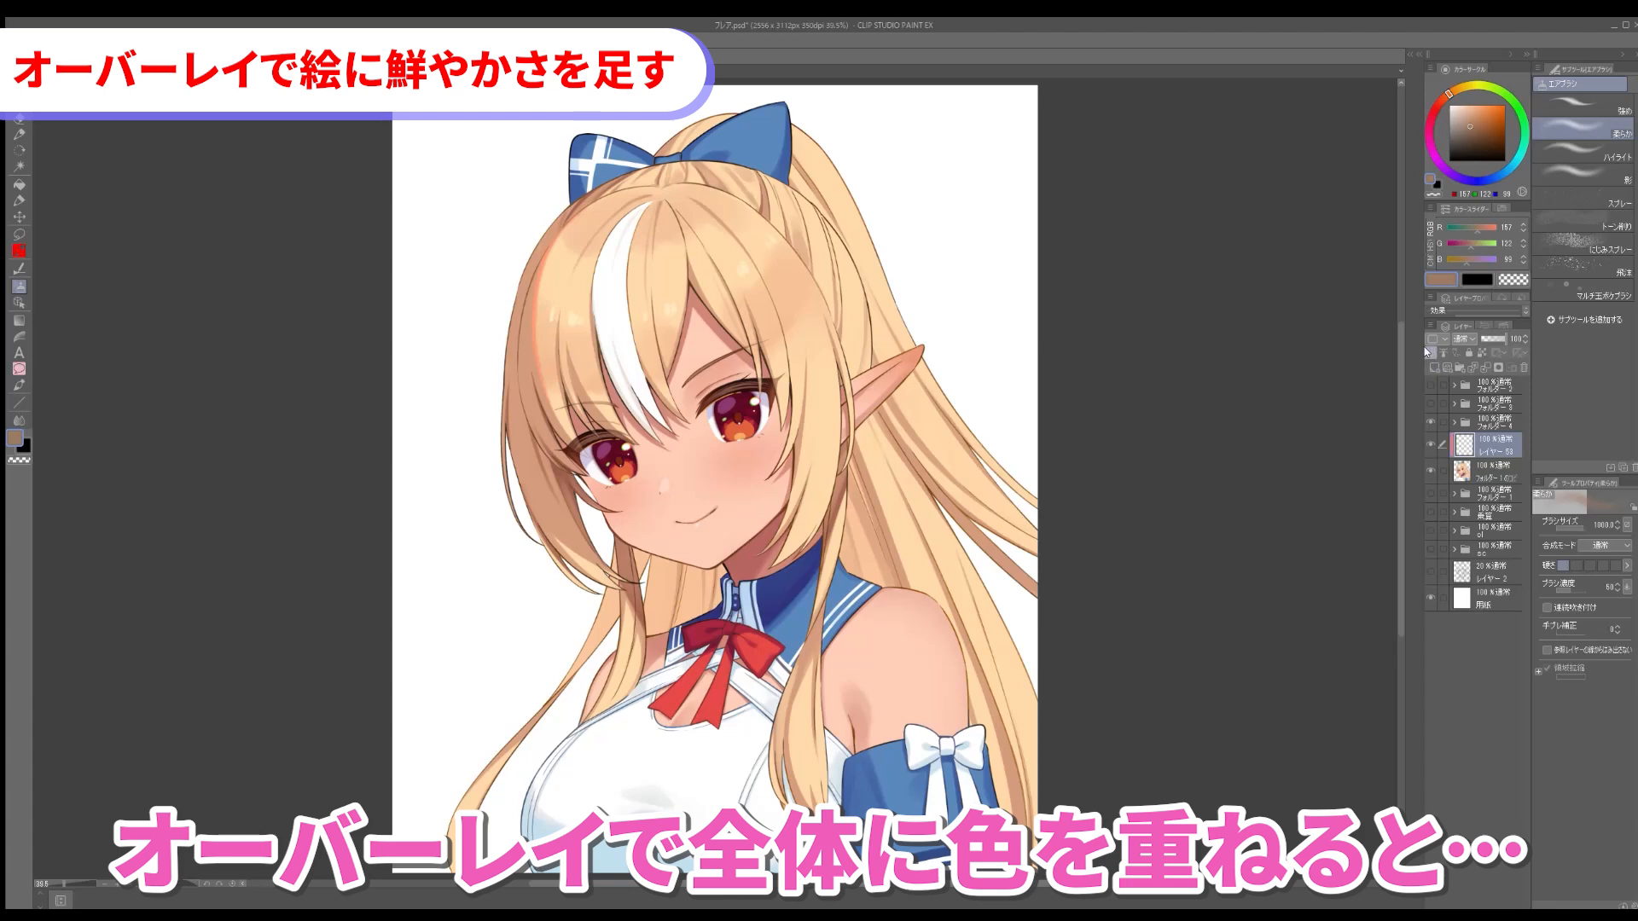
key("alt+Delete")
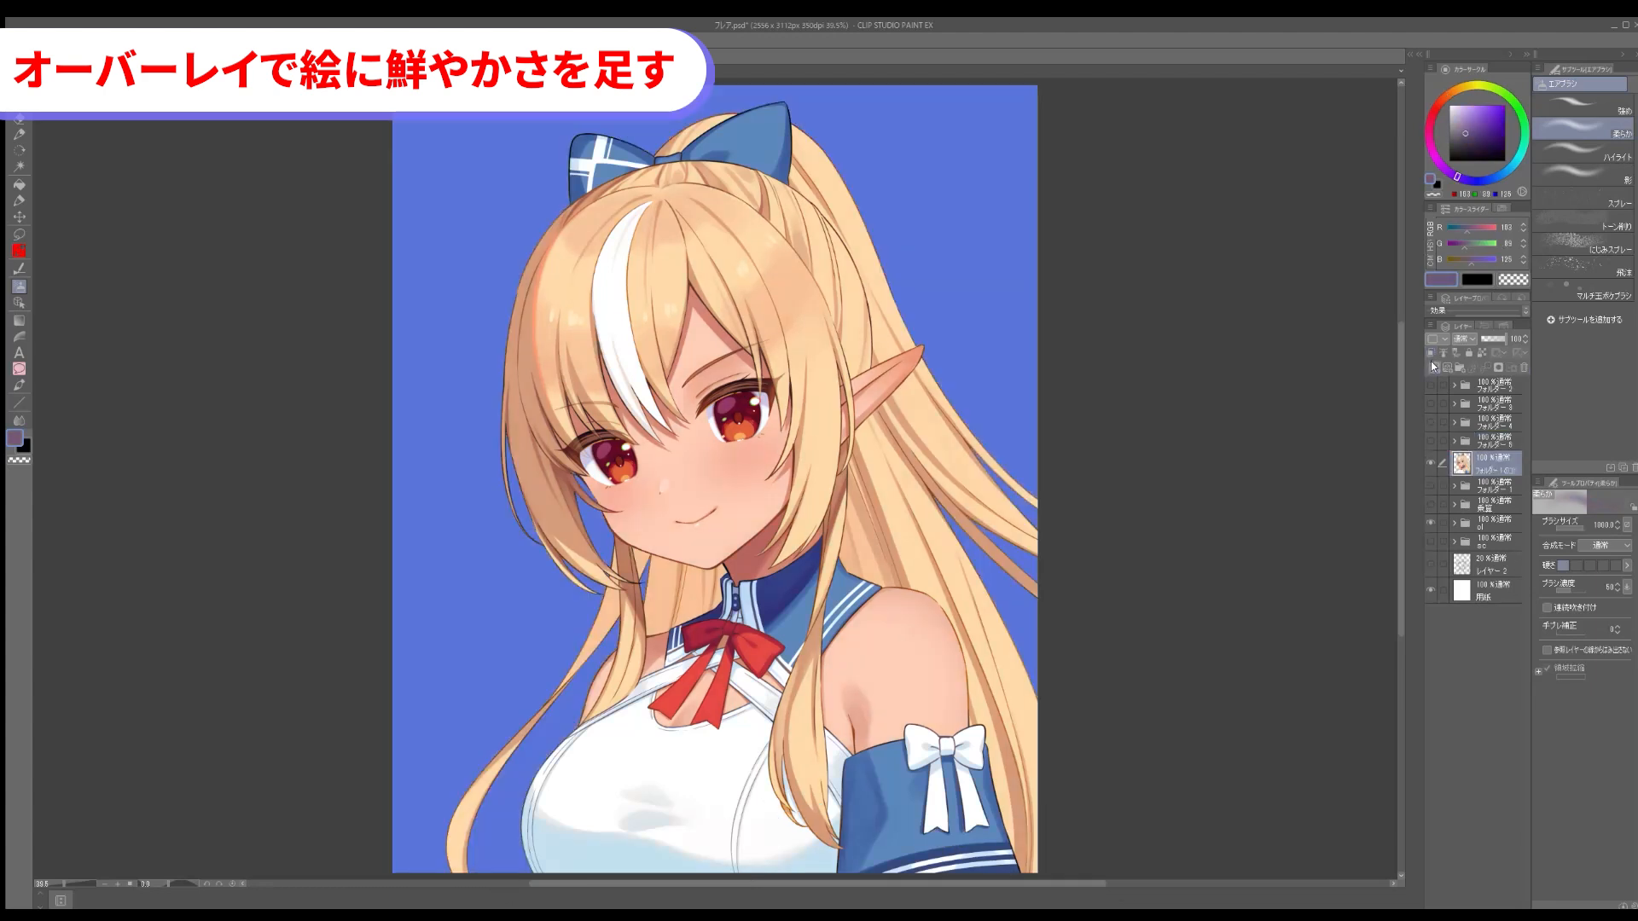
Add a clipped Overlay layer above the character on the blue background, fill it with muted purple, and lower its opacity.
left_click(1434, 368)
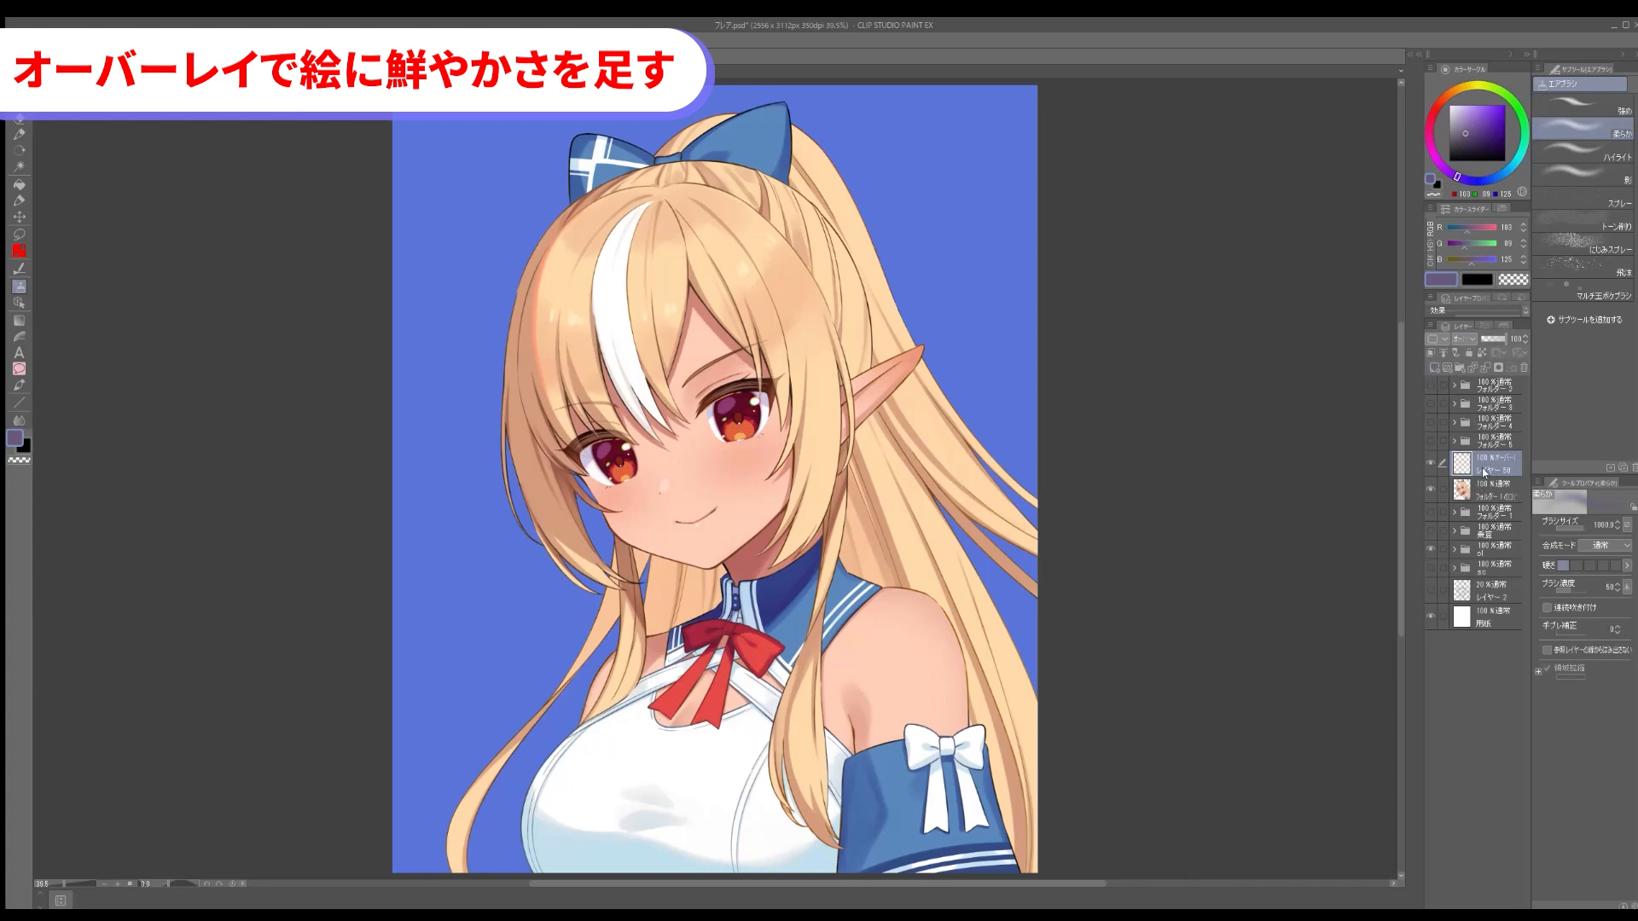
key("alt+BackSpace")
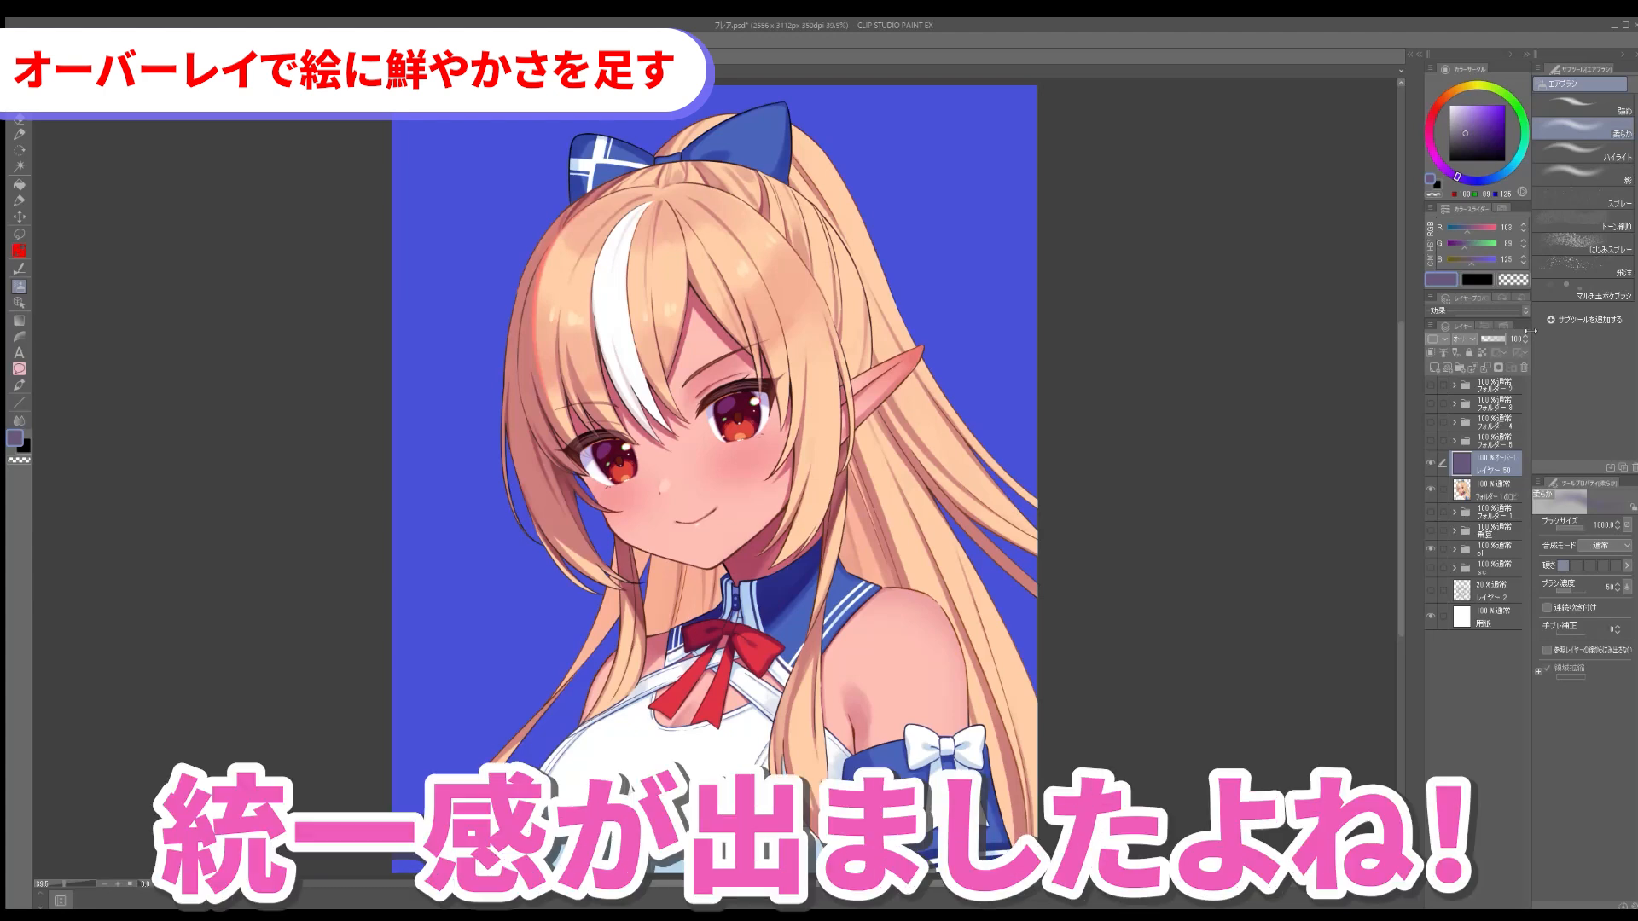
left_click(1496, 339)
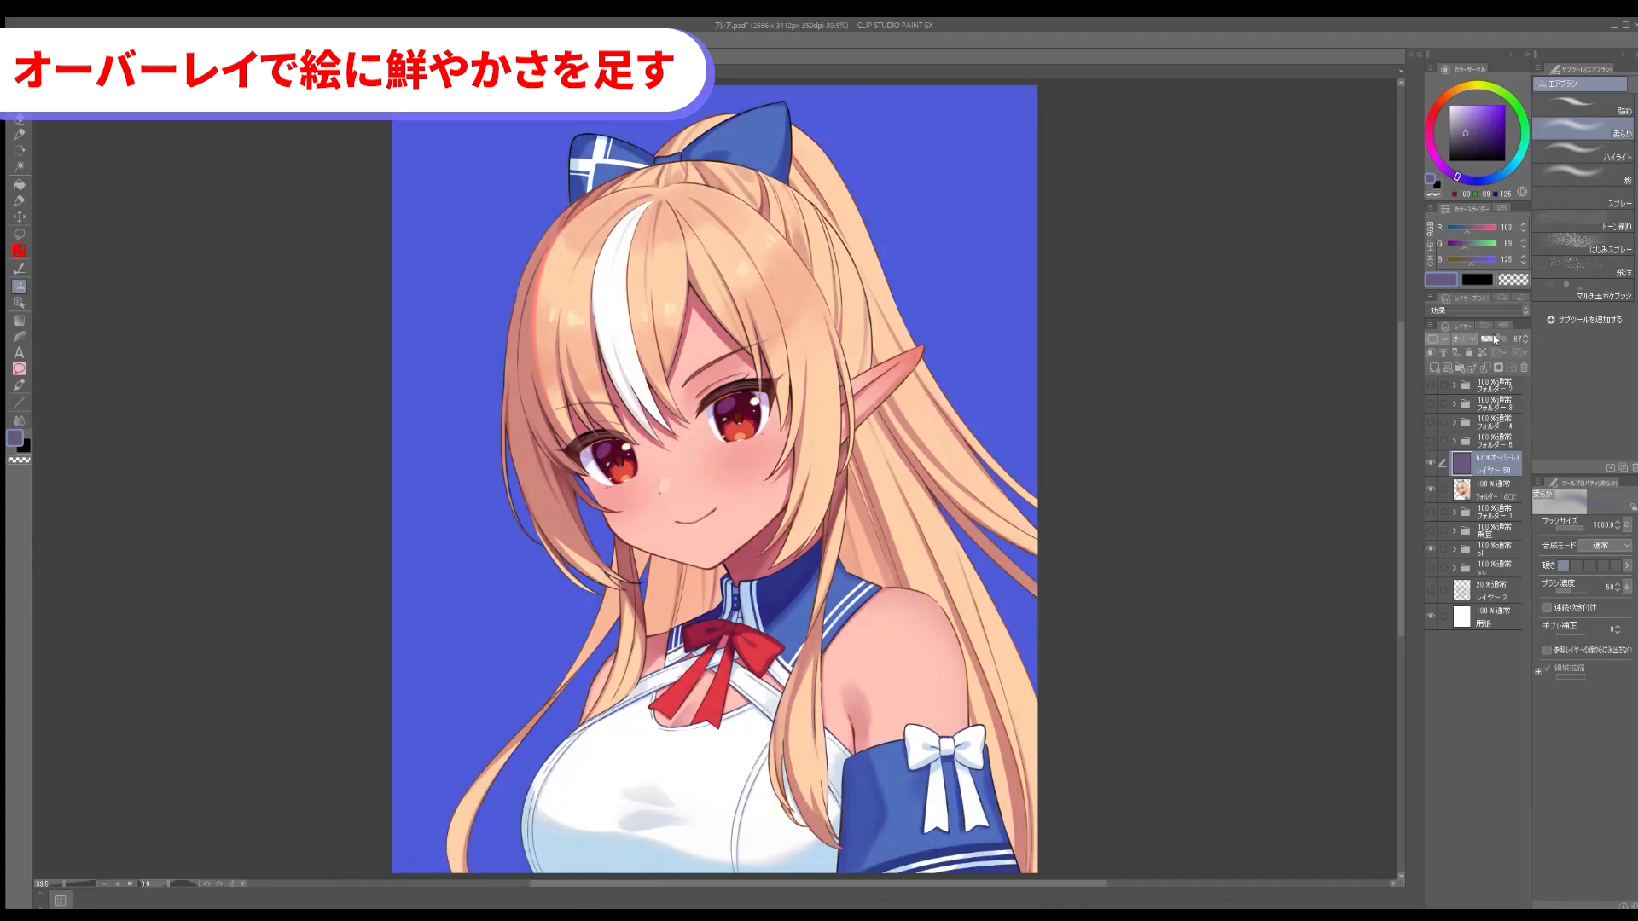